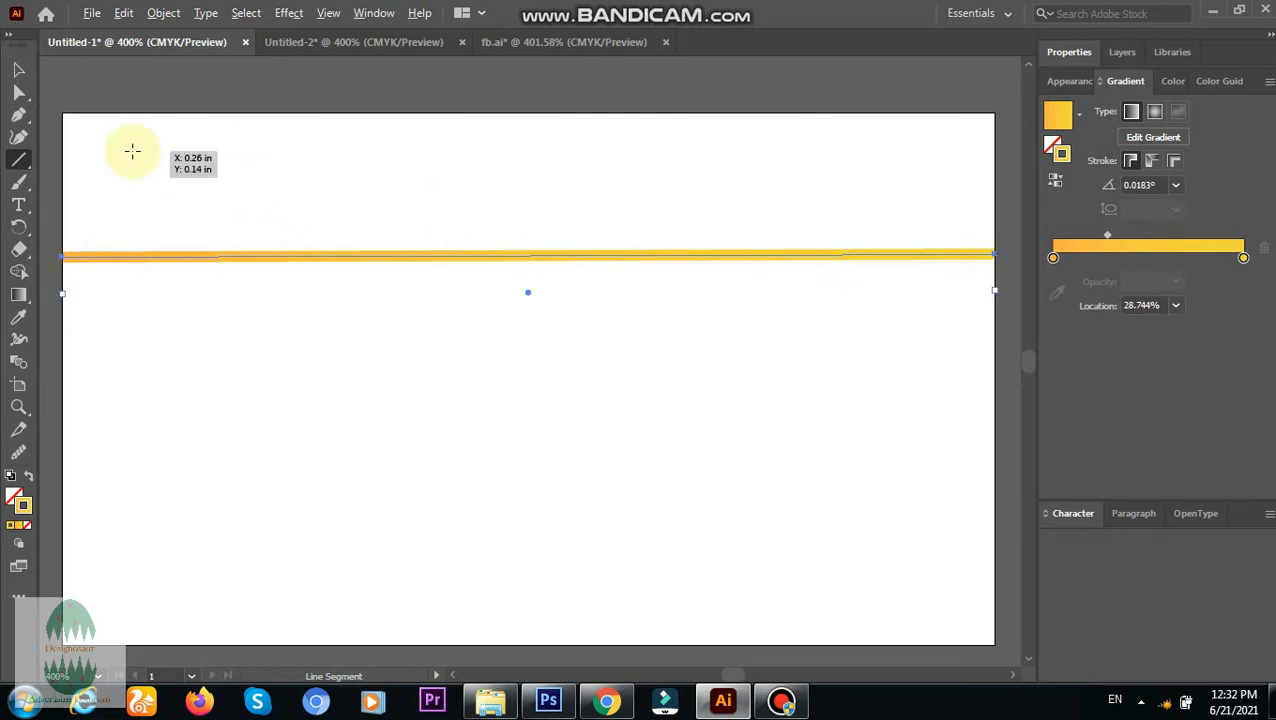
Step: Duplicate the gradient line three more times at equal spacing and squeeze the four lines vertically into a tighter band
{"action": "key", "text": "ctrl+d"}
{"action": "key", "text": "ctrl+d"}
{"action": "key", "text": "ctrl+d"}
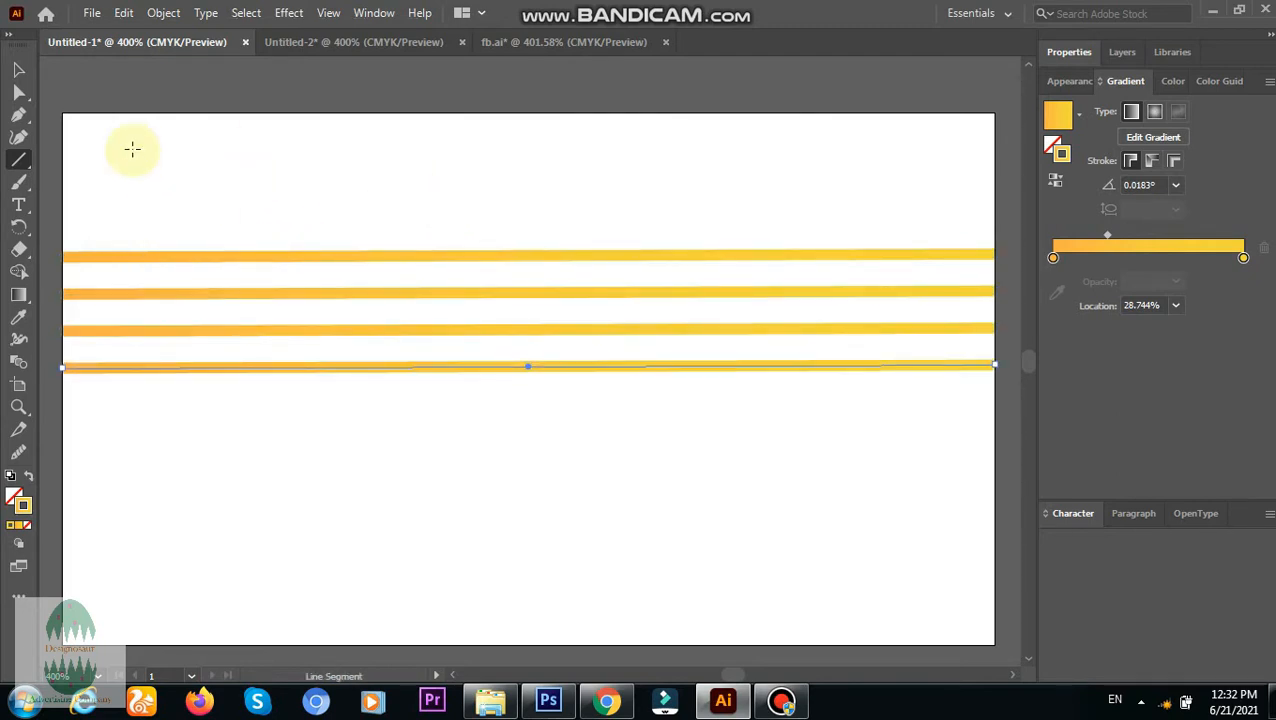
{"action": "left_click", "coordinate": [18, 69]}
{"action": "left_click_drag", "start_coordinate": [366, 228], "coordinate": [446, 390]}
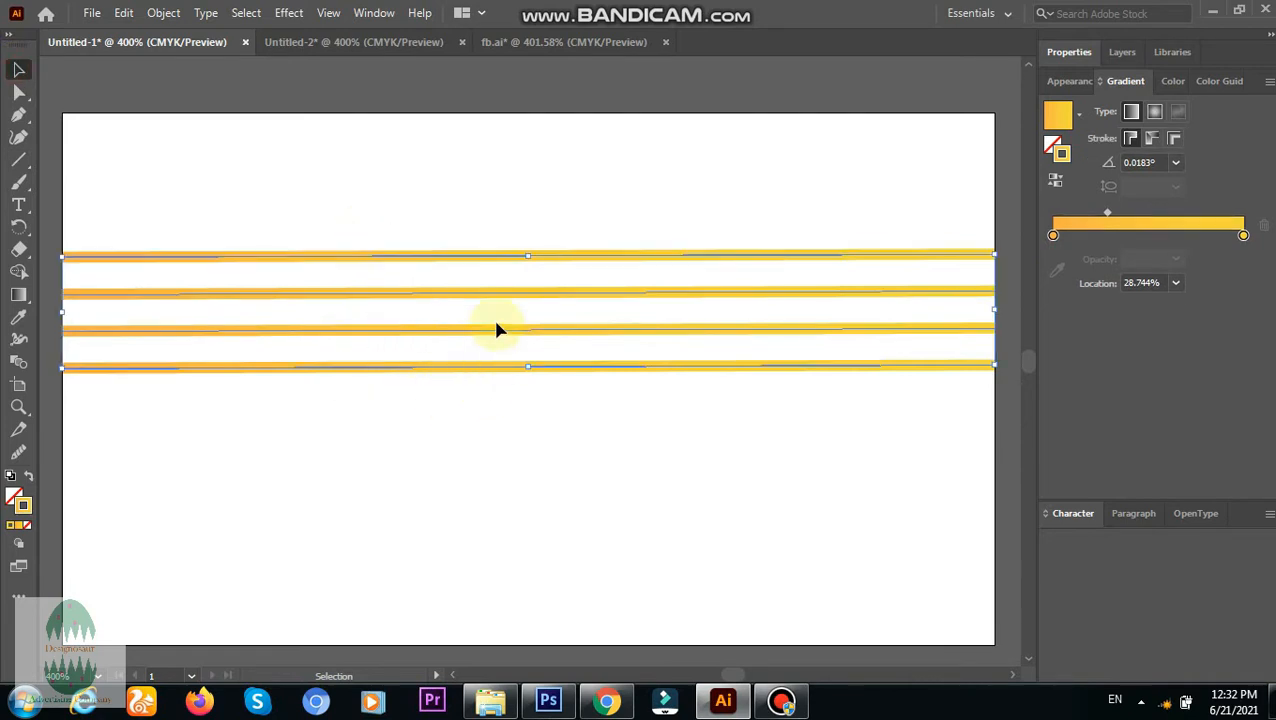
{"action": "left_click_drag", "start_coordinate": [528, 259], "coordinate": [530, 312]}
Step: Reflect a copy of the four lines across the horizontal axis and rotate the copy to run vertically across the artboard
{"action": "right_click", "coordinate": [433, 290]}
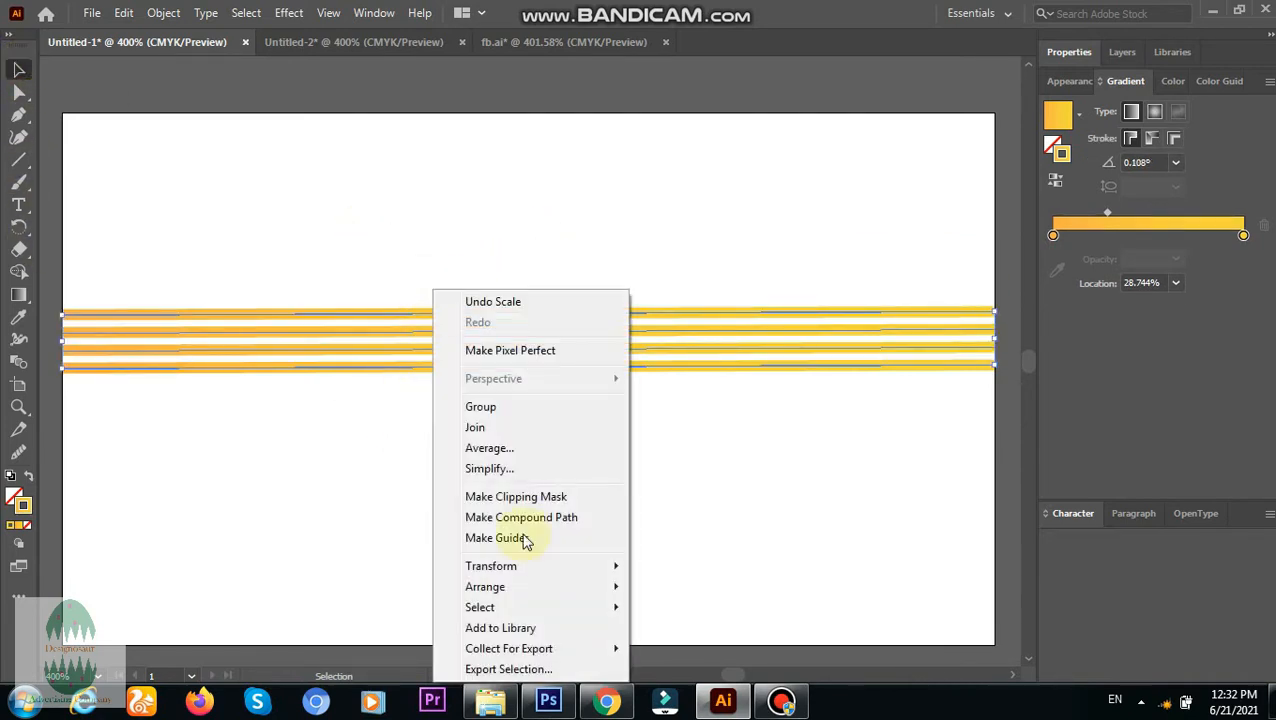
{"action": "mouse_move", "coordinate": [606, 568]}
{"action": "left_click", "coordinate": [677, 469]}
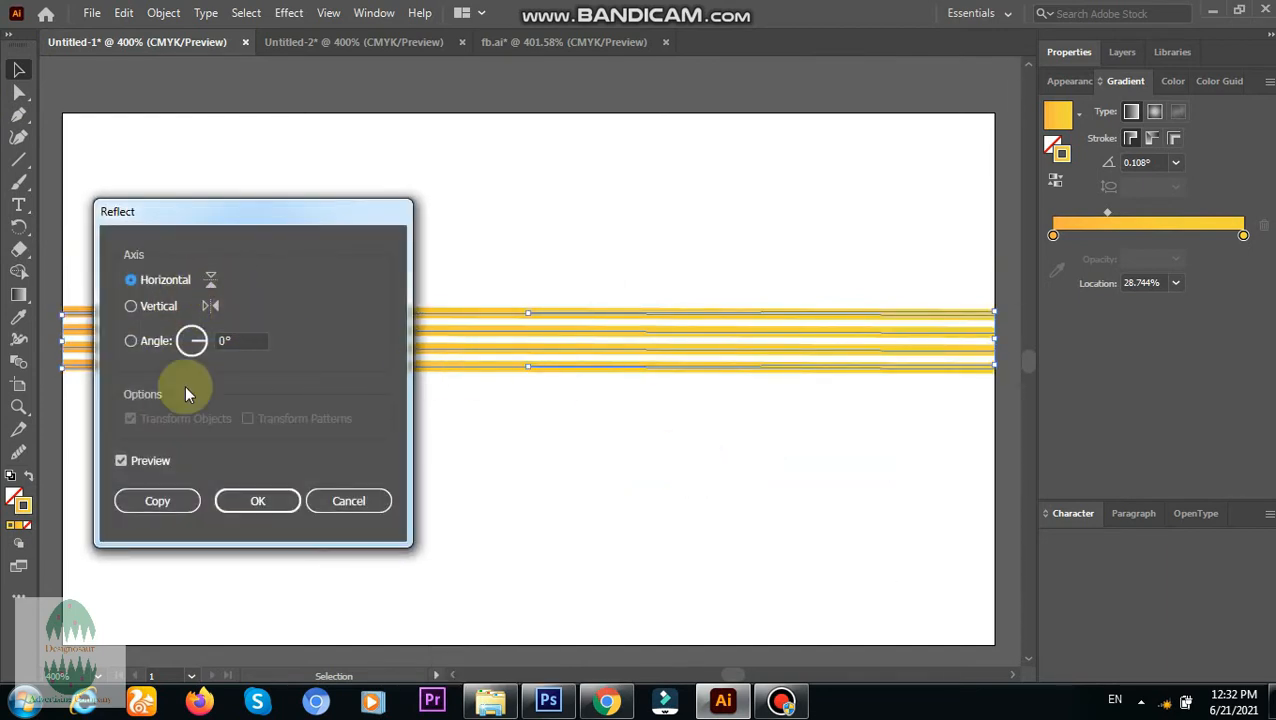
{"action": "left_click", "coordinate": [157, 503]}
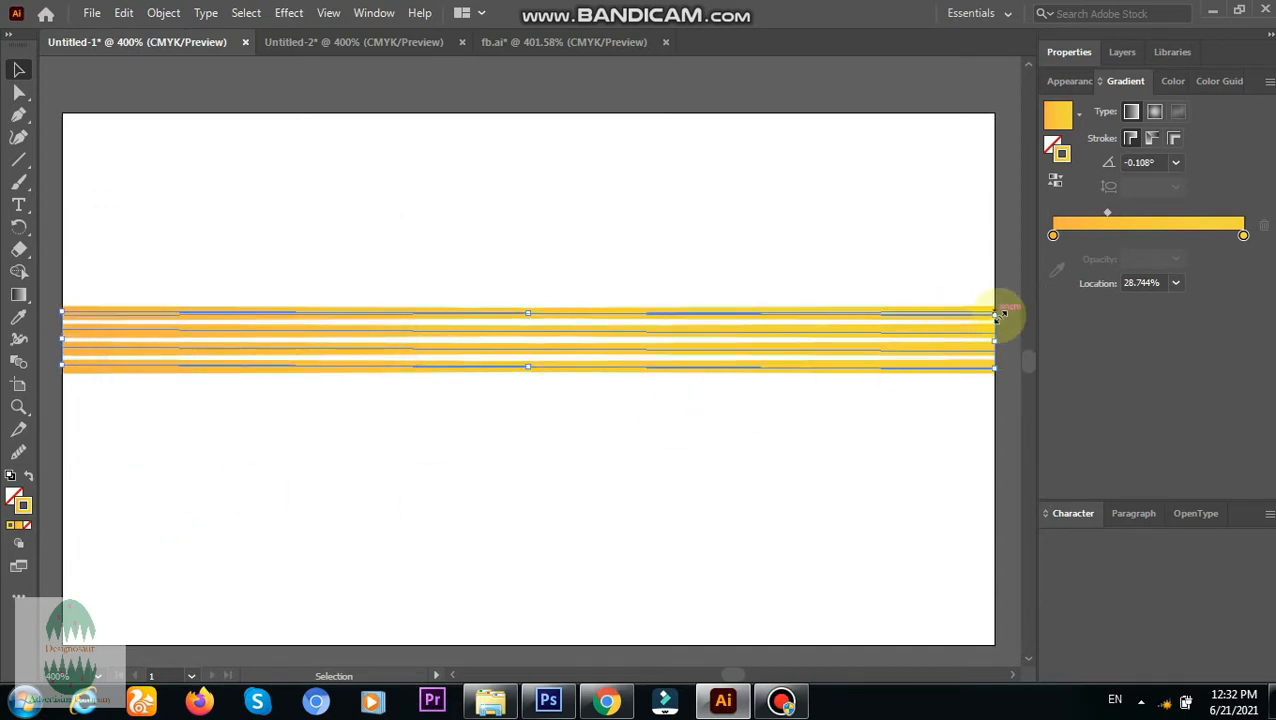
{"action": "left_click_drag", "start_coordinate": [997, 319], "coordinate": [553, 599]}
Step: Shorten the four vertical lines from above so that their upper ends meet the artboard's top edge
{"action": "left_click", "coordinate": [1028, 65]}
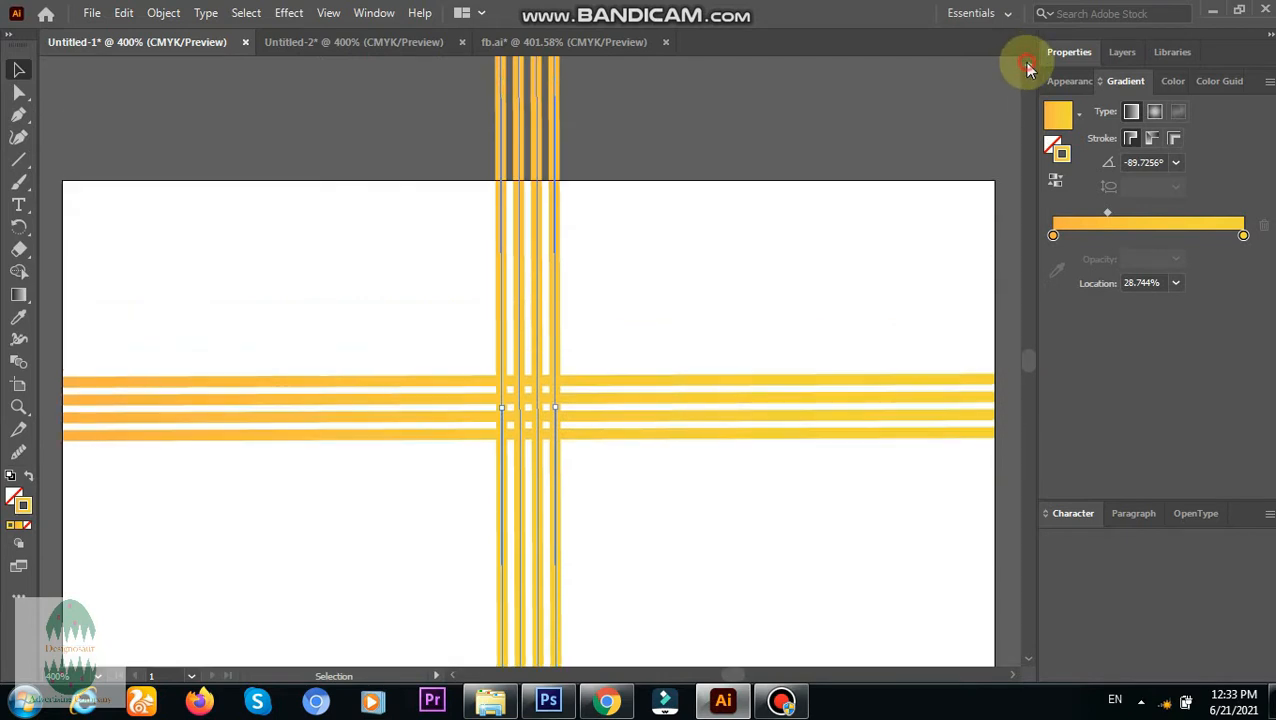
{"action": "left_click", "coordinate": [1028, 65]}
{"action": "left_click_drag", "start_coordinate": [527, 121], "coordinate": [524, 364]}
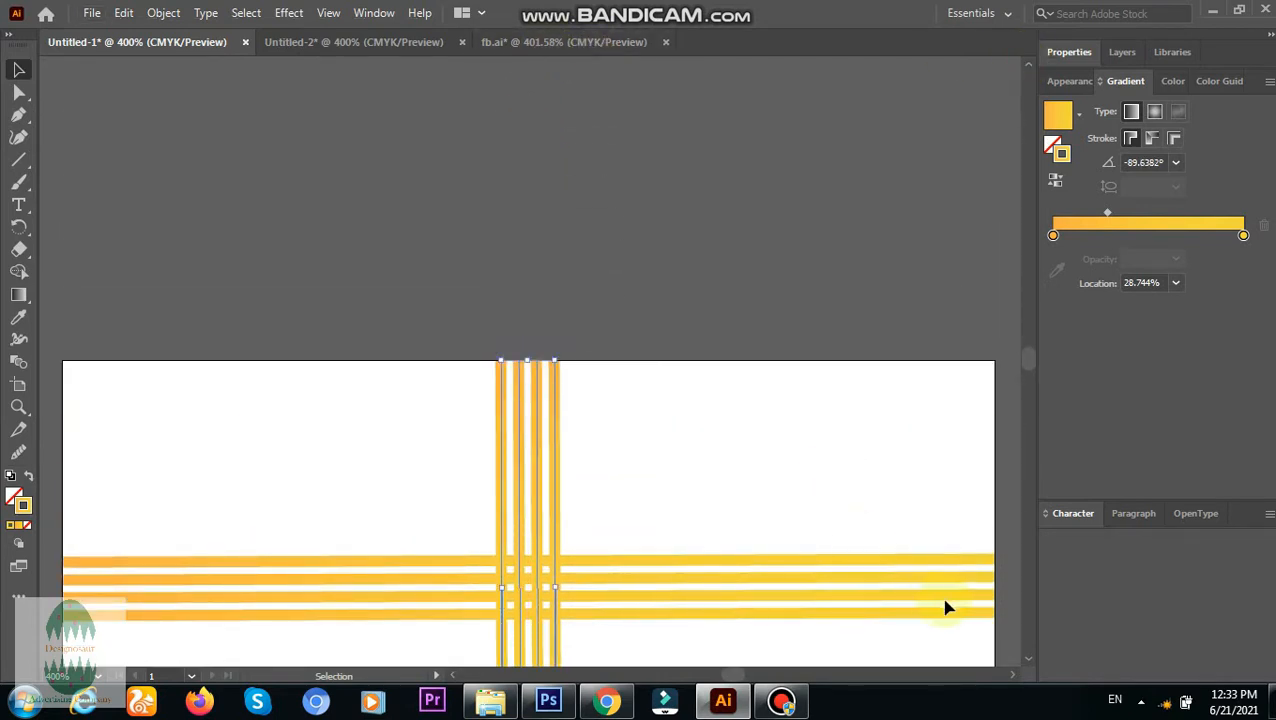
{"action": "left_click", "coordinate": [1027, 660]}
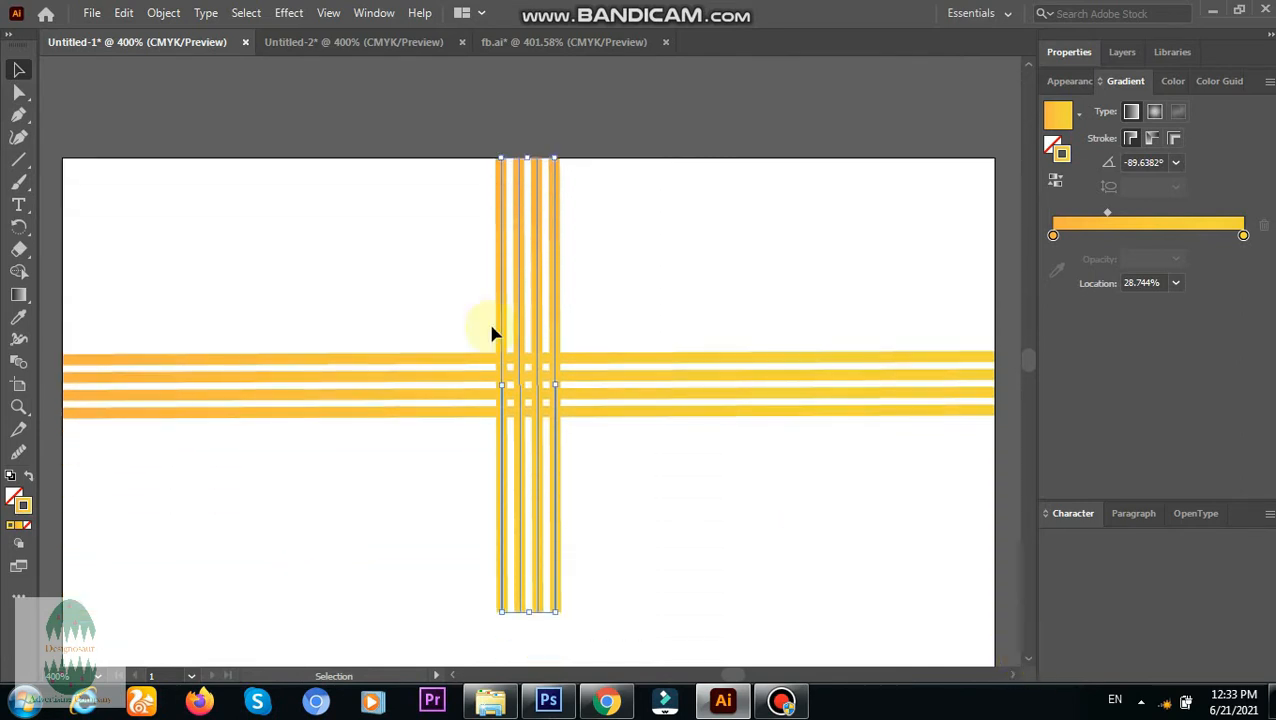
Step: Move the vertical lines close to the artboard's left edge and the horizontal lines close to its bottom edge
{"action": "left_click_drag", "start_coordinate": [521, 345], "coordinate": [113, 347]}
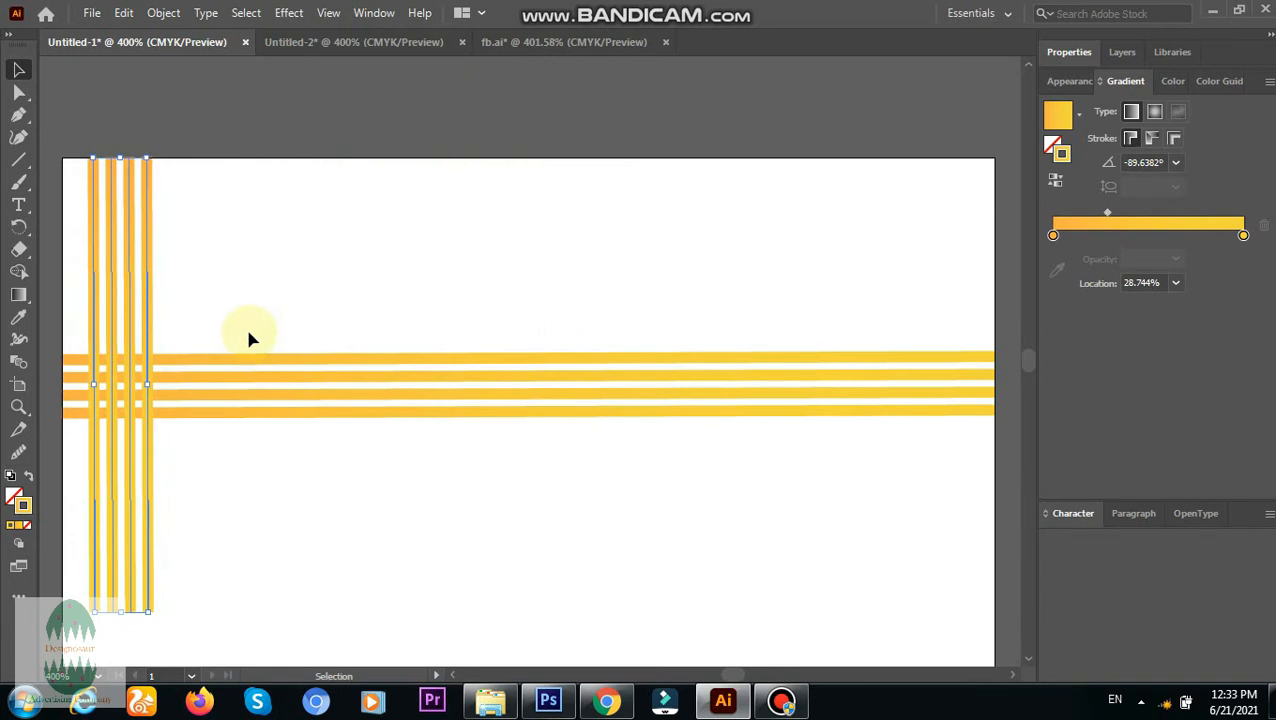
{"action": "left_click_drag", "start_coordinate": [248, 334], "coordinate": [271, 578]}
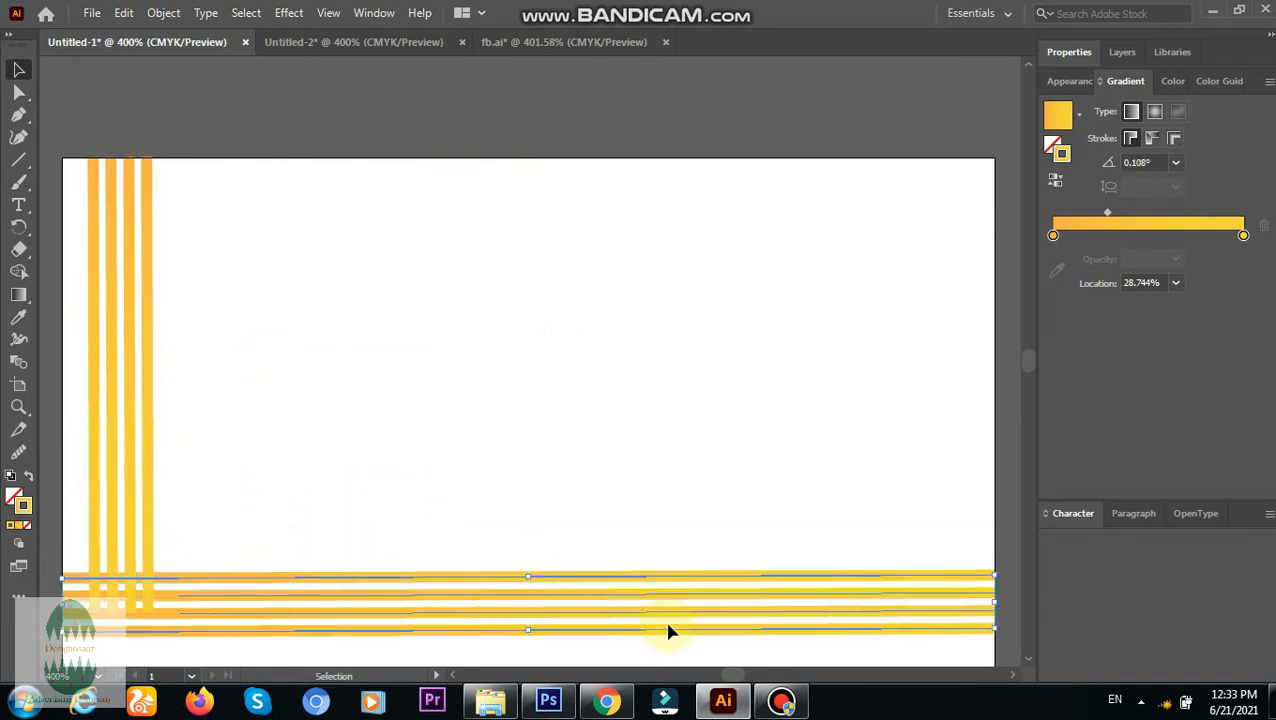
{"action": "left_click", "coordinate": [1028, 659]}
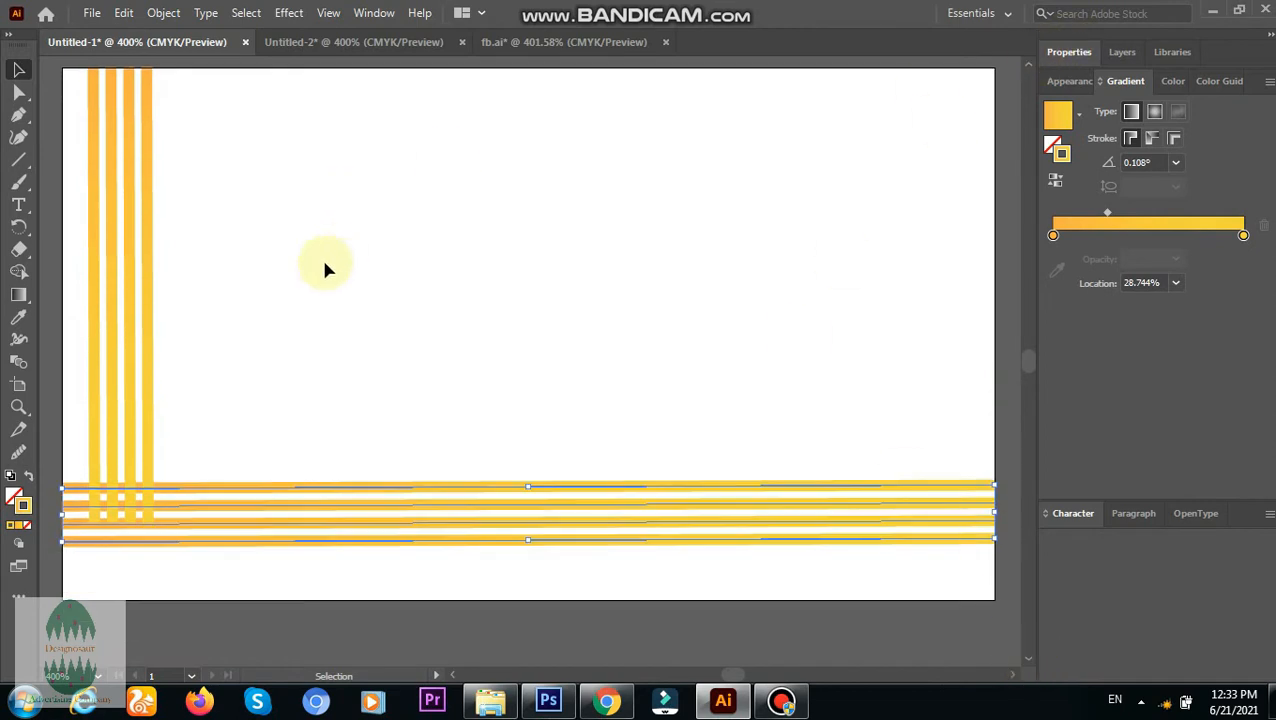
{"action": "left_click_drag", "start_coordinate": [357, 493], "coordinate": [358, 528]}
Step: Stretch the four vertical lines across the horizontal band to the artboard's bottom edge, with their orange ends at the bottom
{"action": "left_click", "coordinate": [116, 172]}
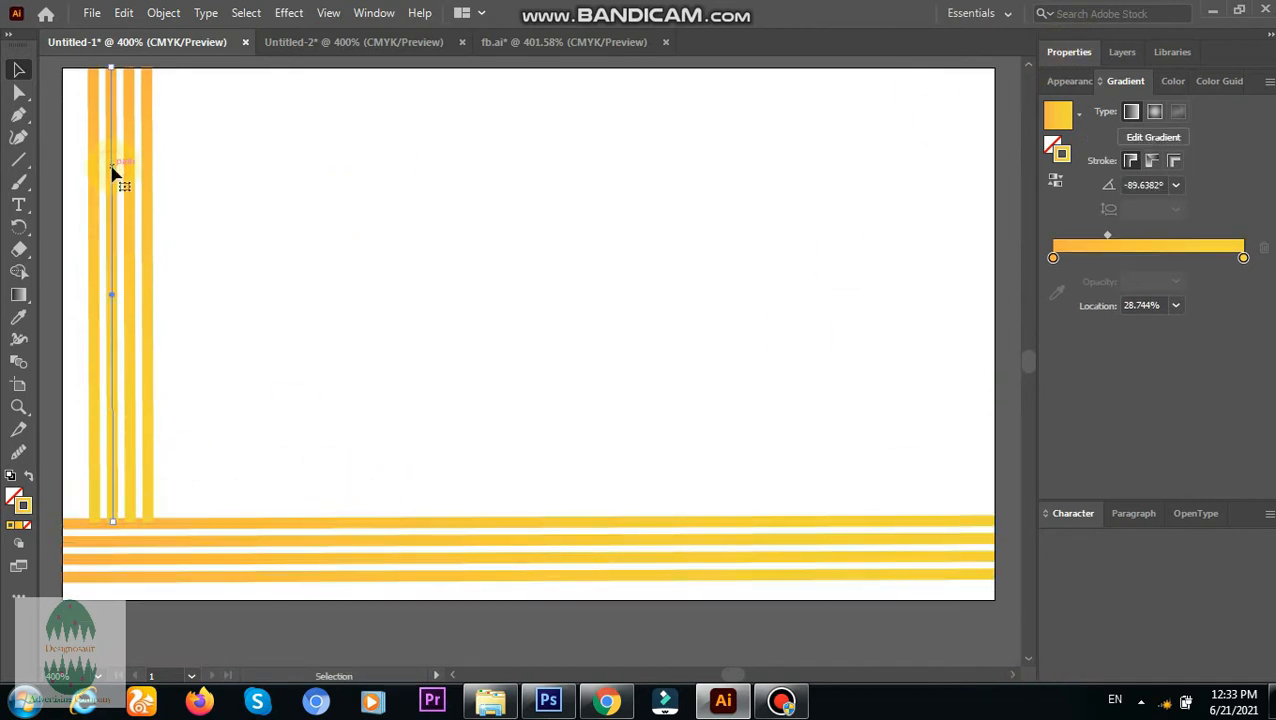
{"action": "left_click_drag", "start_coordinate": [80, 162], "coordinate": [177, 202]}
{"action": "left_click_drag", "start_coordinate": [155, 62], "coordinate": [117, 601]}
{"action": "left_click", "coordinate": [232, 477]}
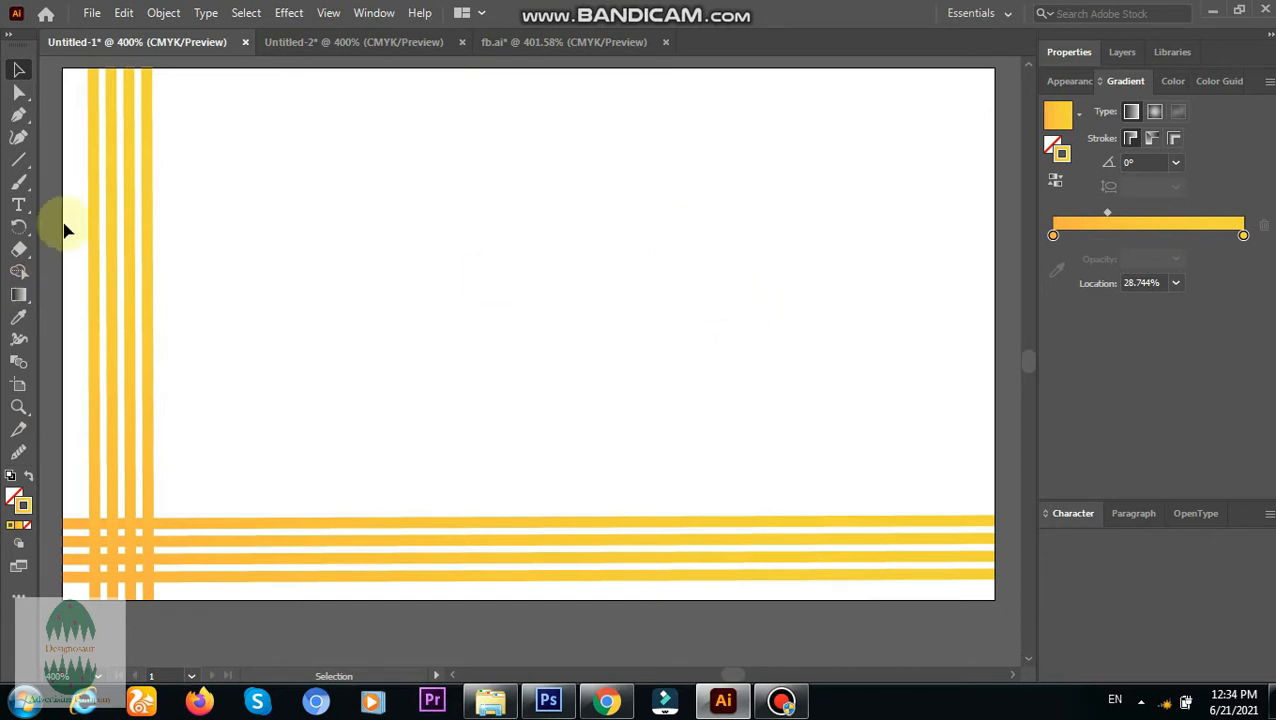
Step: Create a rectangle 3.5 in wide and 2 in high
{"action": "left_click", "coordinate": [18, 160]}
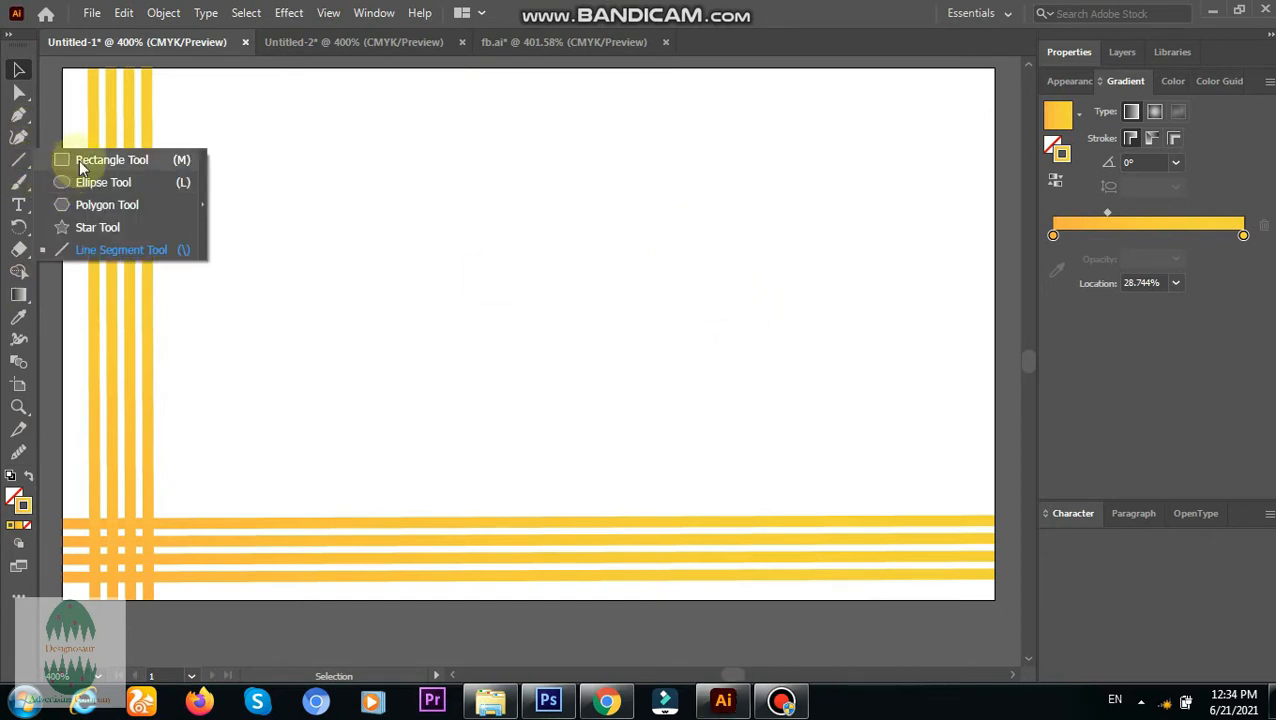
{"action": "left_click", "coordinate": [79, 160]}
{"action": "left_click", "coordinate": [481, 333]}
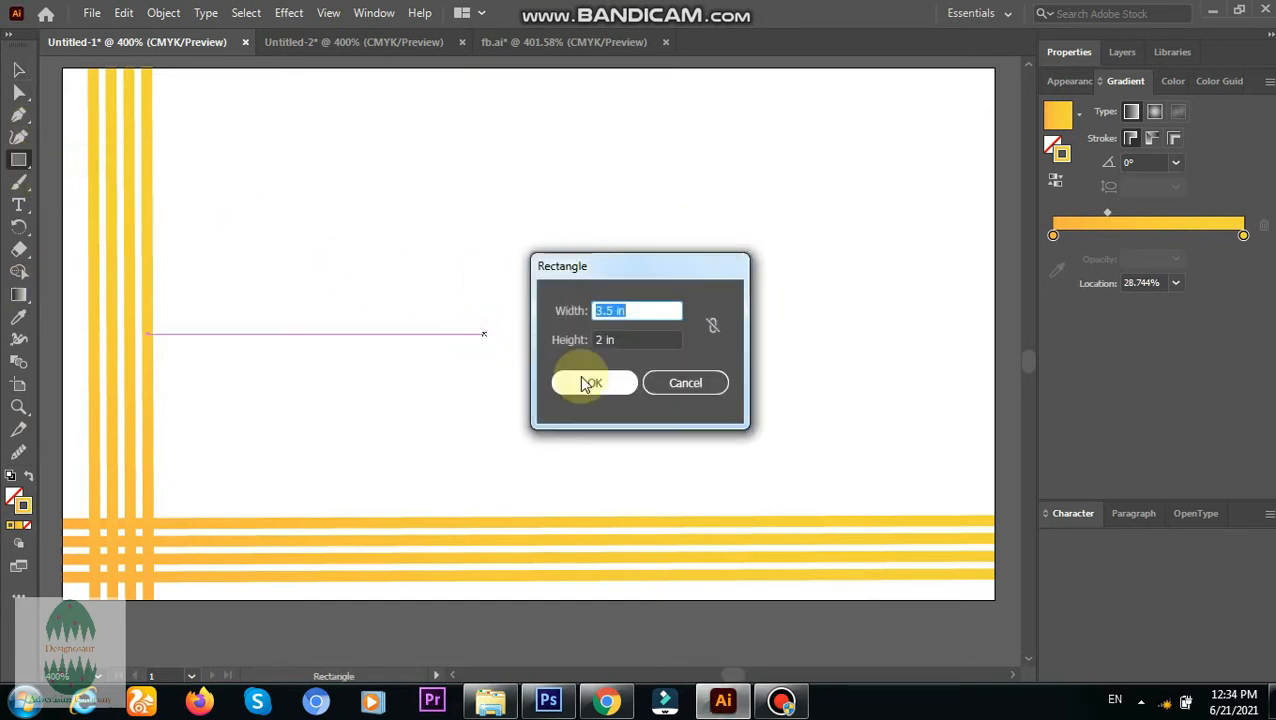
{"action": "left_click", "coordinate": [584, 379]}
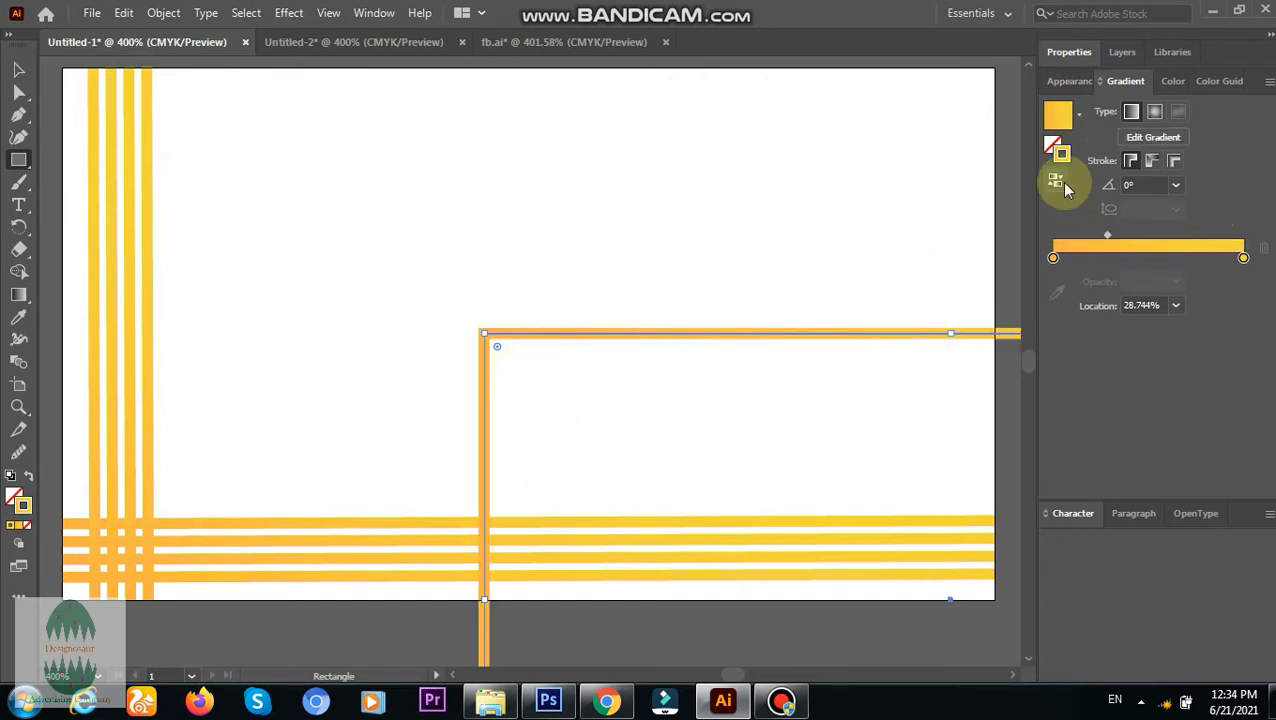
Step: Remove the rectangle's stroke and fill it with black
{"action": "left_click", "coordinate": [1068, 51]}
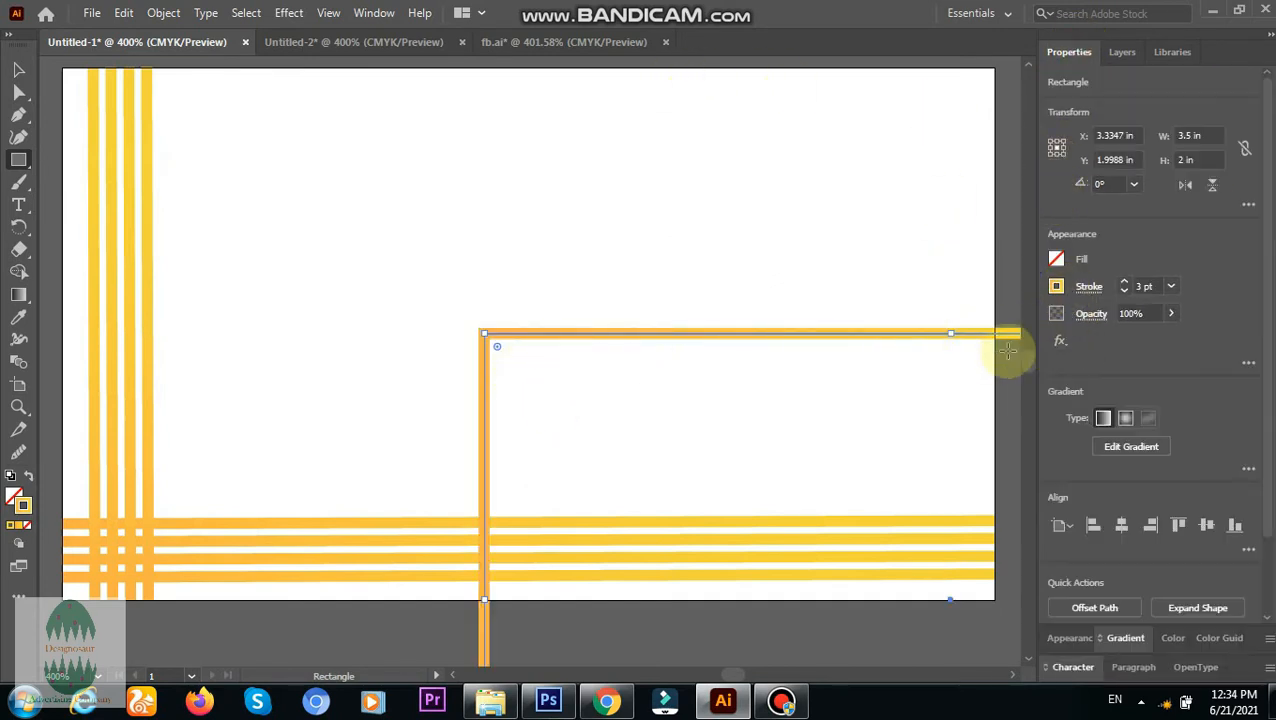
{"action": "left_click", "coordinate": [1056, 287]}
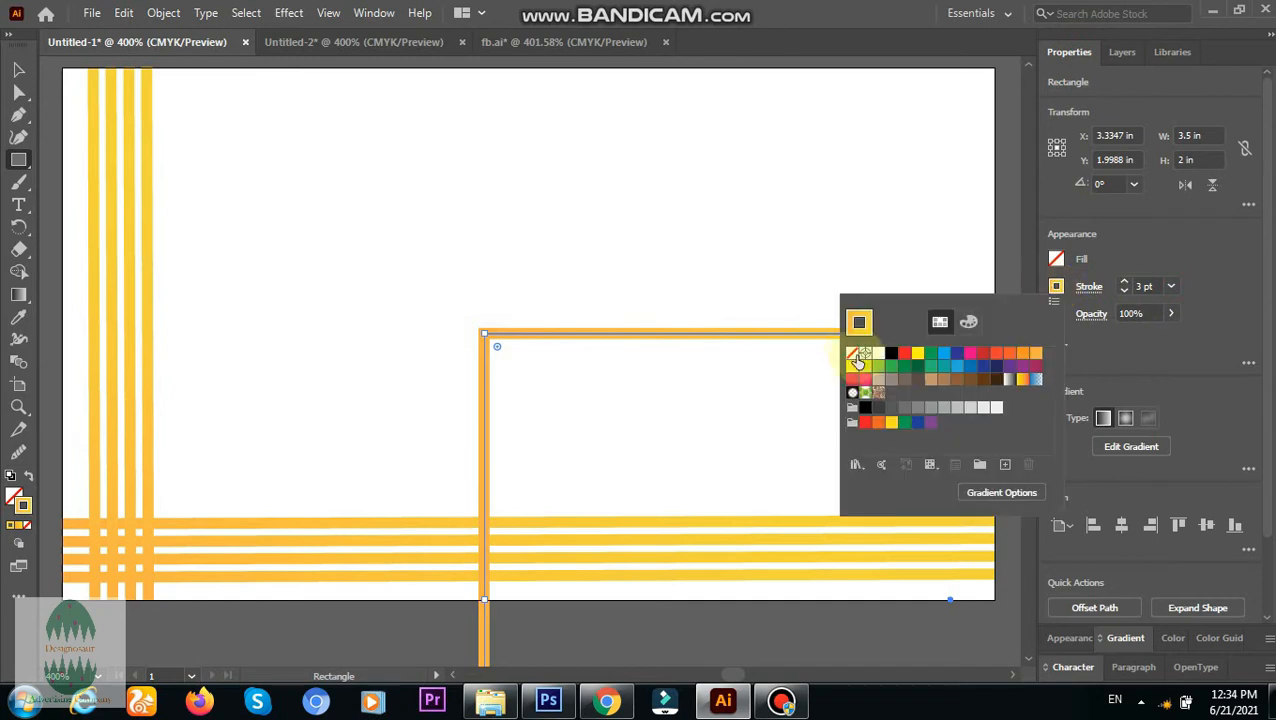
{"action": "left_click", "coordinate": [853, 356]}
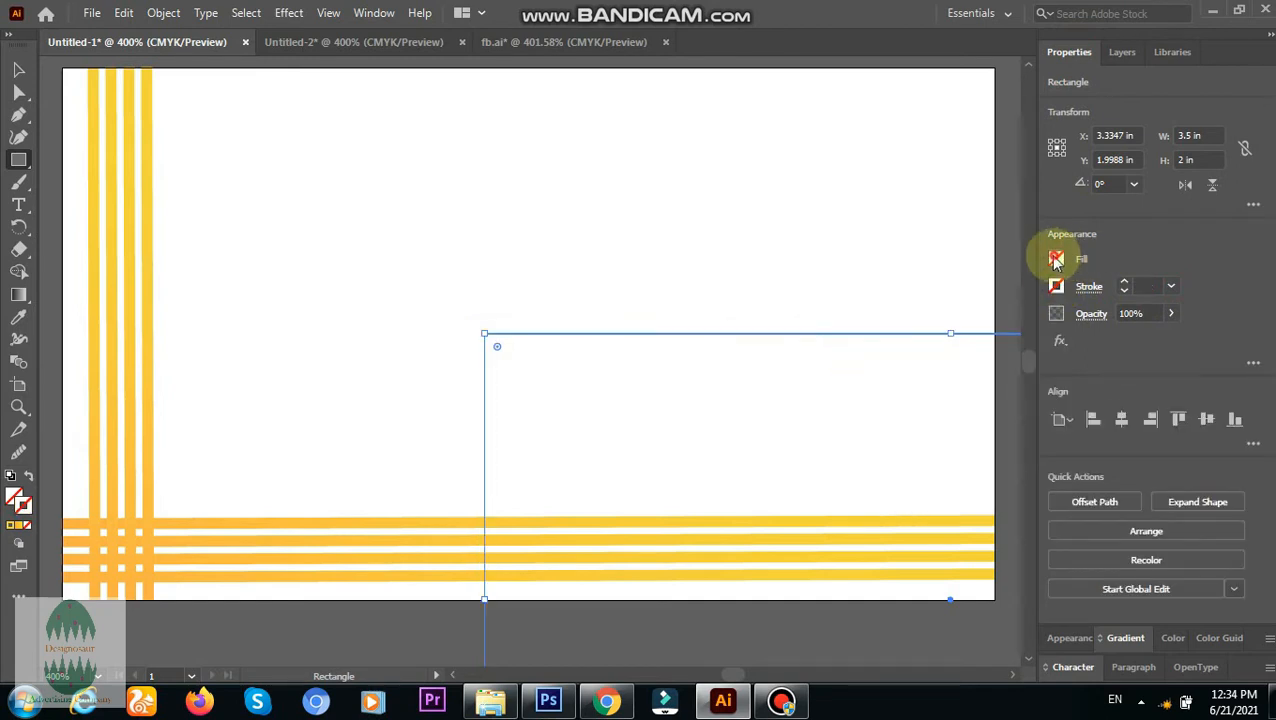
{"action": "left_click", "coordinate": [1056, 259]}
{"action": "left_click", "coordinate": [890, 327]}
Step: Centre the black rectangle horizontally and vertically on the artboard and send it behind the gradient lines
{"action": "left_click", "coordinate": [1119, 419]}
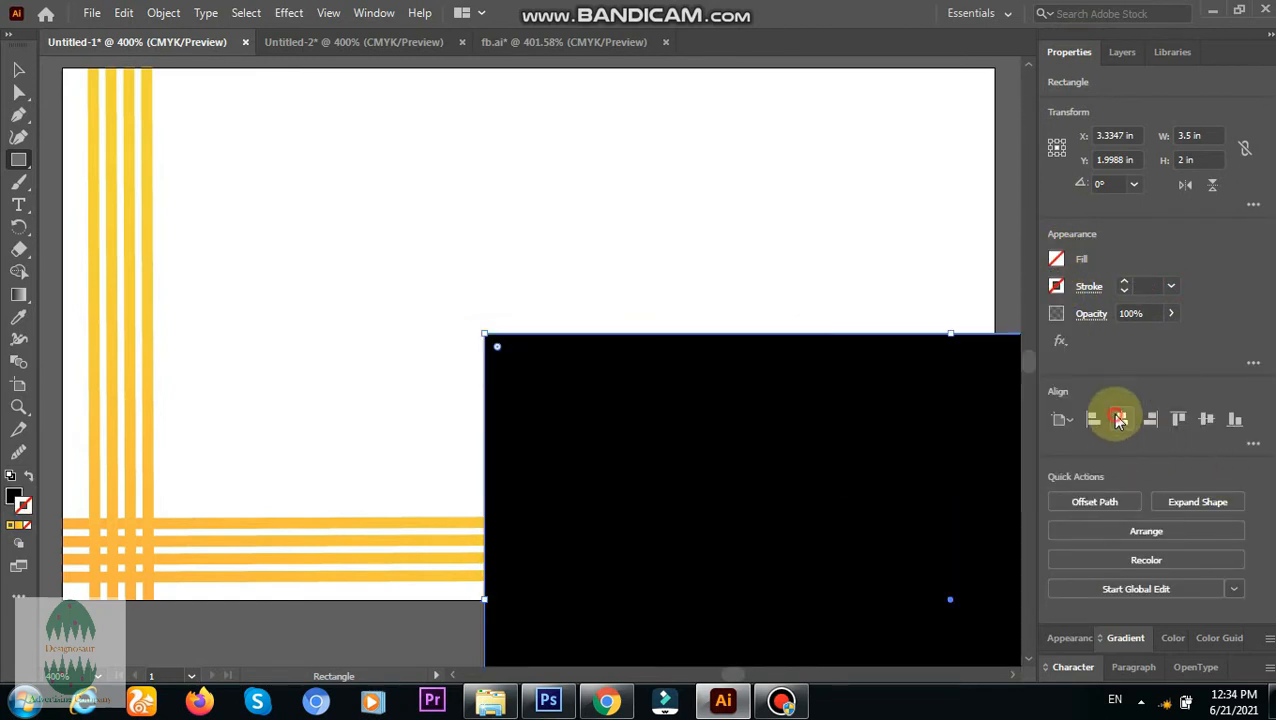
{"action": "left_click", "coordinate": [1121, 419]}
{"action": "left_click", "coordinate": [1204, 419]}
{"action": "right_click", "coordinate": [200, 244]}
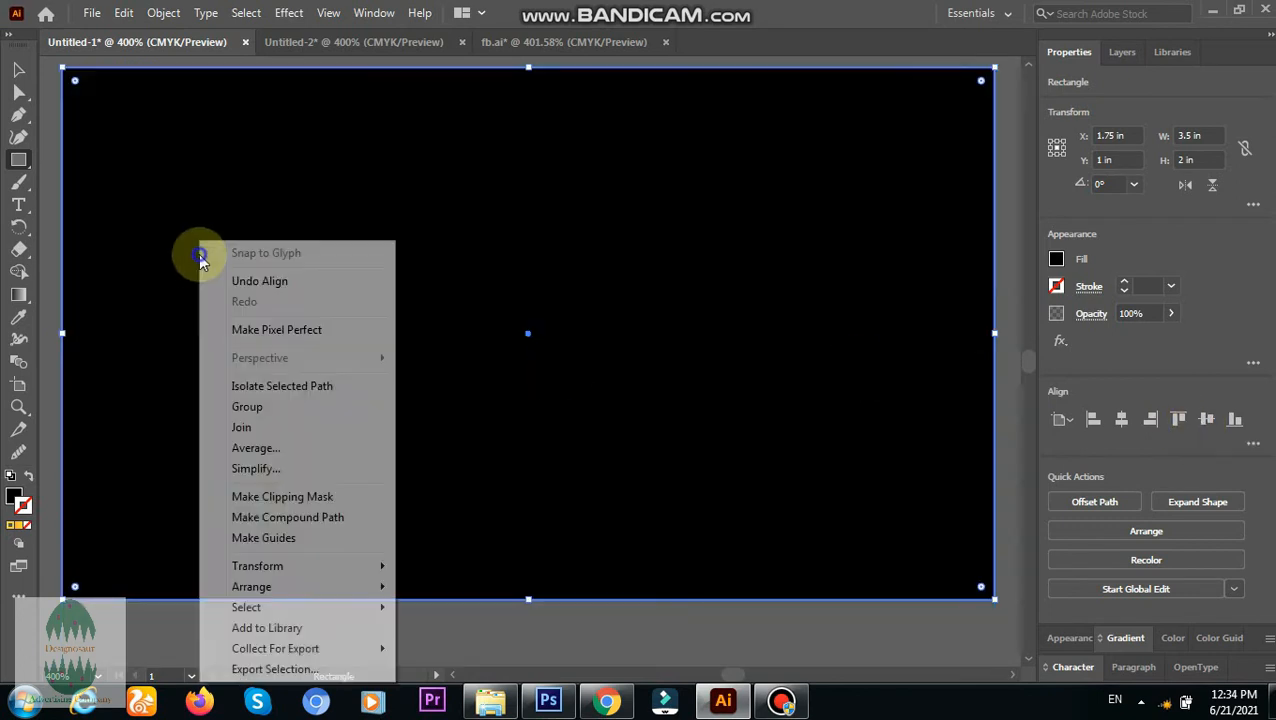
{"action": "mouse_move", "coordinate": [340, 587]}
{"action": "left_click", "coordinate": [450, 649]}
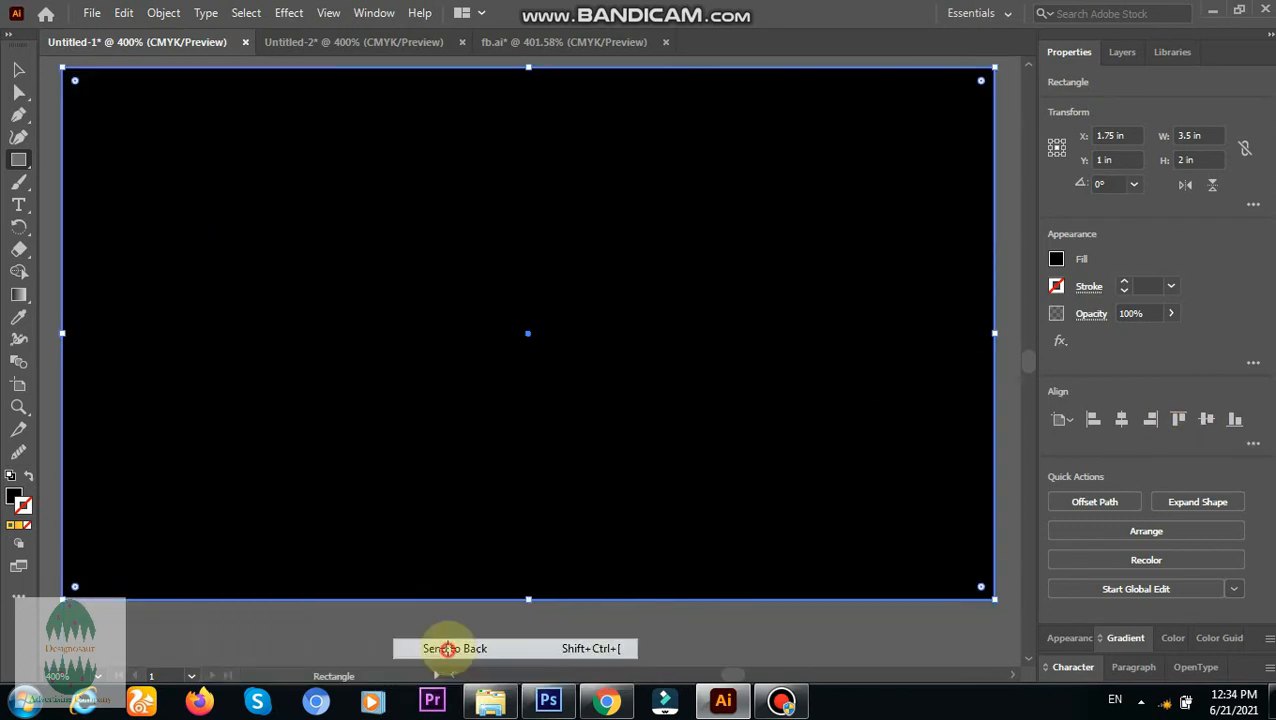
Step: Copy the contact text block from the fb.ai document and place it on the card inside the corner of the lines
{"action": "left_click", "coordinate": [18, 69]}
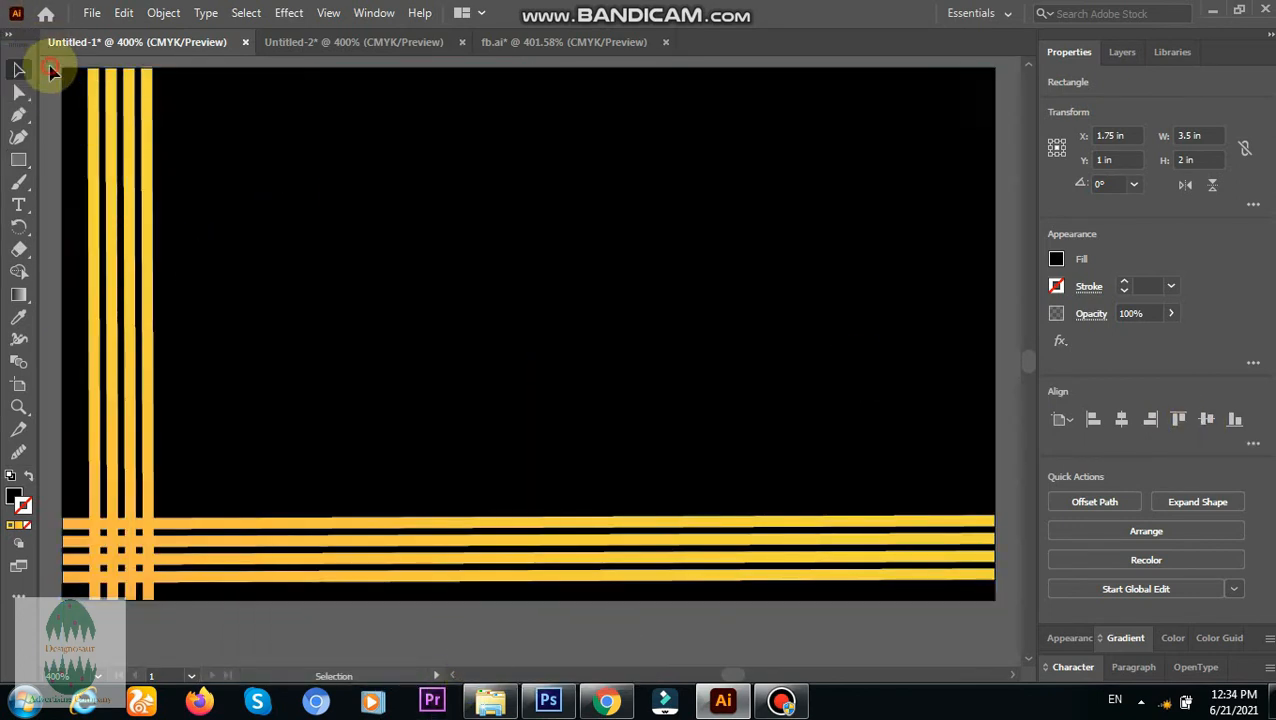
{"action": "left_click", "coordinate": [562, 42]}
{"action": "left_click_drag", "start_coordinate": [85, 330], "coordinate": [260, 346]}
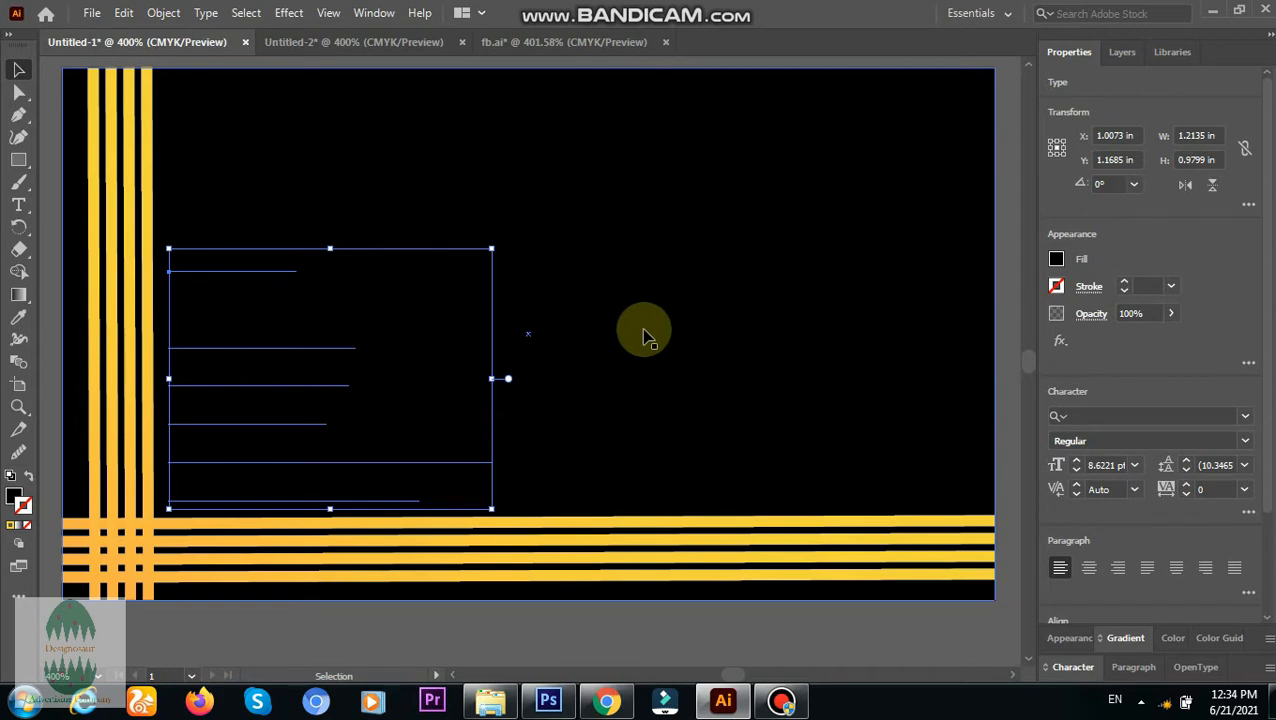
Step: Nudge the contact text block up three increments to Y 1.1268 in, keeping its horizontal position
{"action": "key", "text": "Up"}
{"action": "key", "text": "Up"}
{"action": "key", "text": "Up"}
{"action": "key", "text": "Left"}
{"action": "key", "text": "Left"}
{"action": "key", "text": "Right"}
{"action": "key", "text": "Right"}
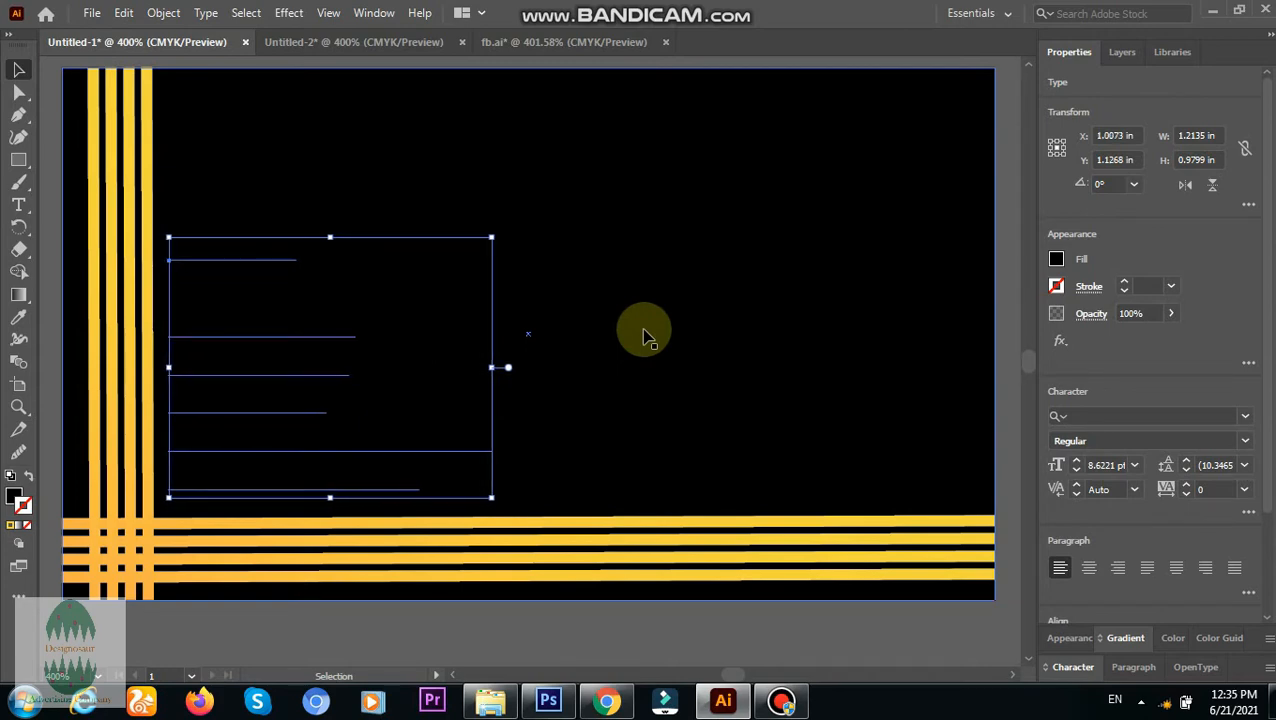
Step: Try a yellow fill and an orange C=0 M=35 Y=85 K=0 fill on the contact text block
{"action": "left_click", "coordinate": [1057, 259]}
{"action": "left_click", "coordinate": [918, 327]}
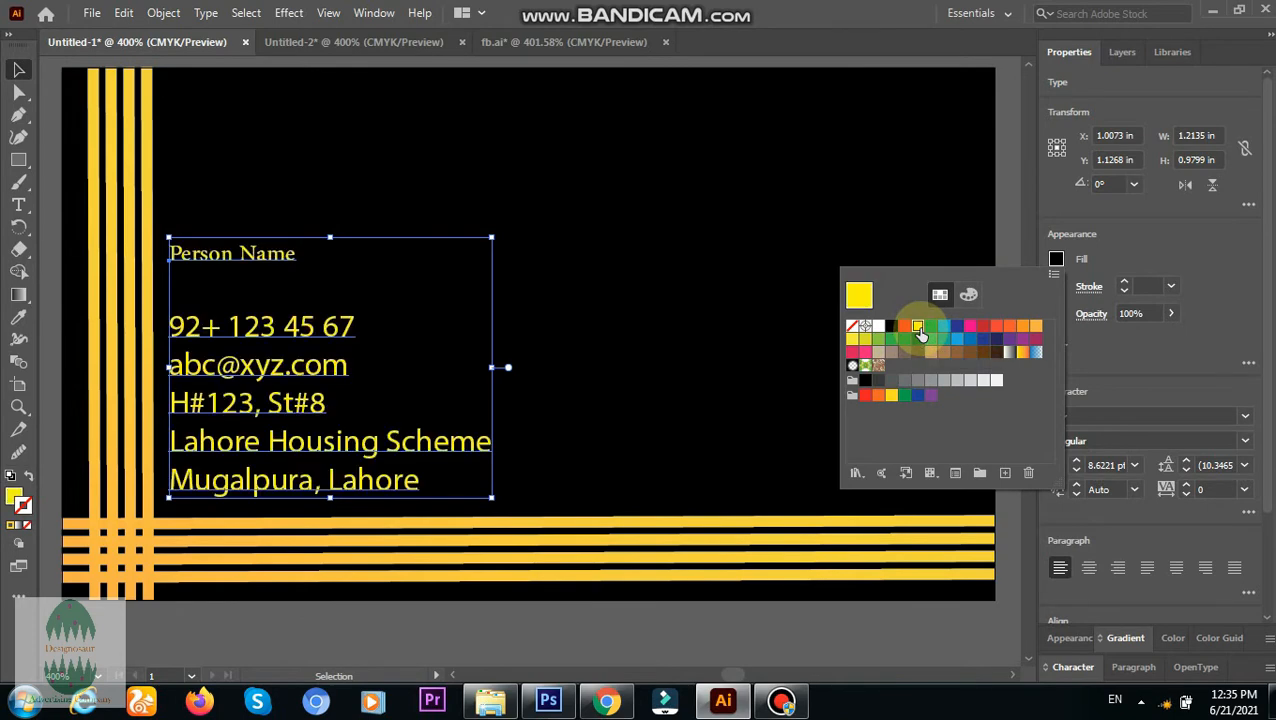
{"action": "left_click", "coordinate": [1036, 327]}
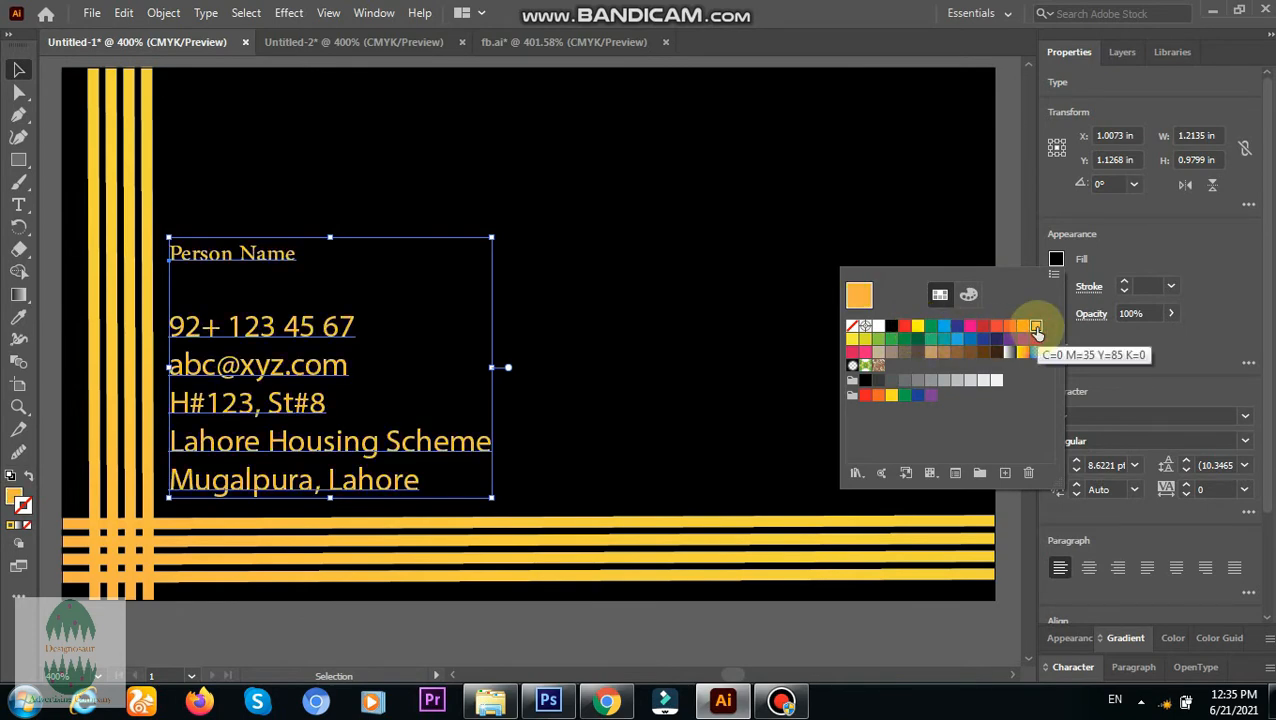
{"action": "left_click", "coordinate": [22, 74]}
{"action": "left_click", "coordinate": [240, 128]}
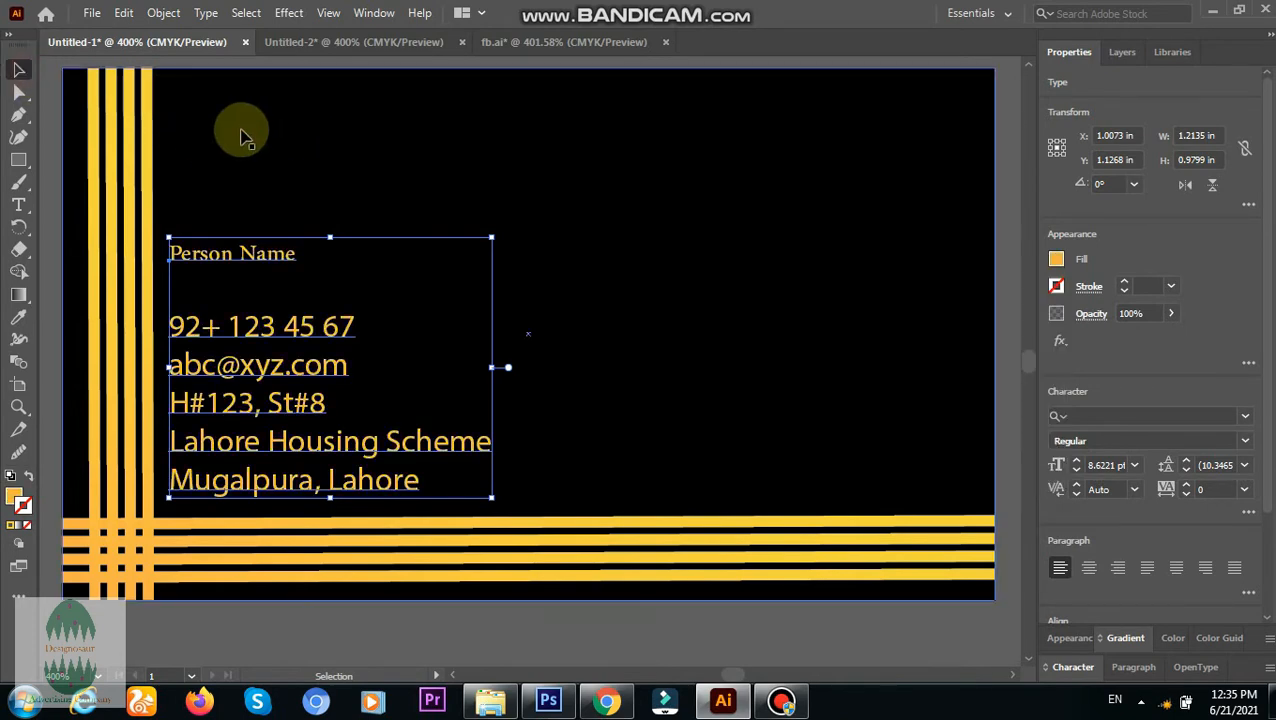
Step: Try the bright yellow swatch again as the contact text's fill and deselect the text to judge it
{"action": "left_click", "coordinate": [255, 340]}
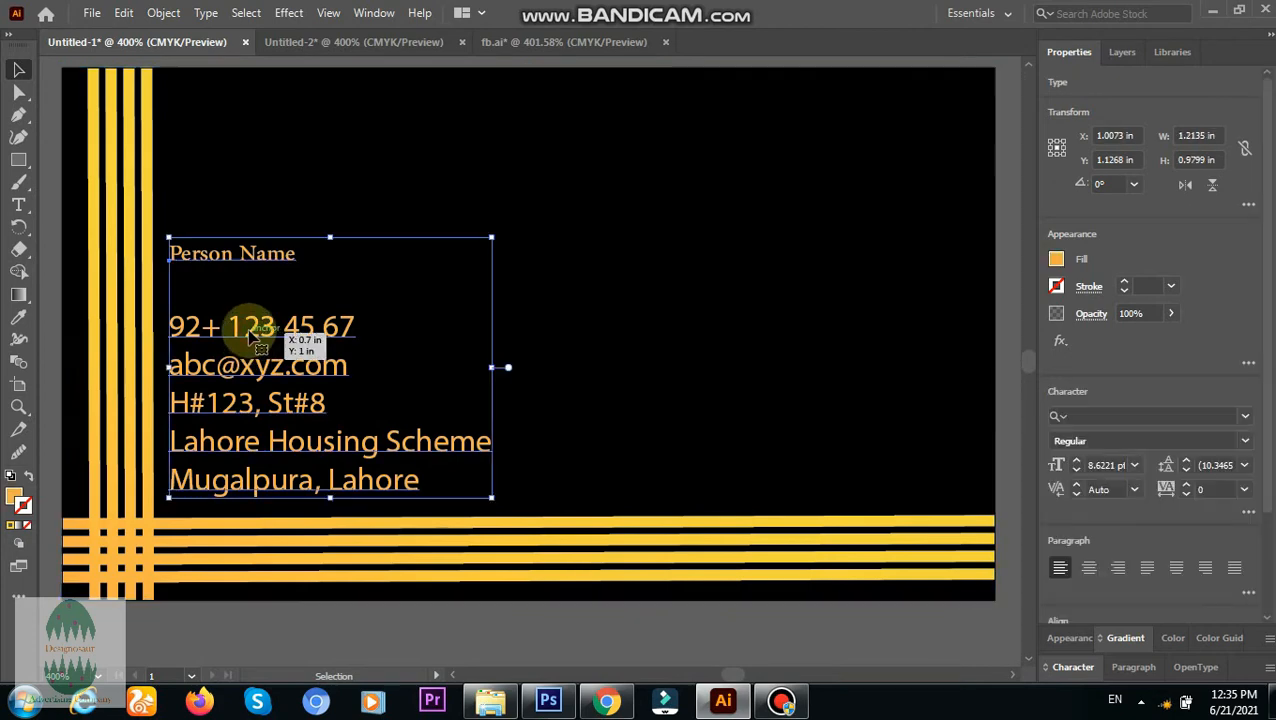
{"action": "left_click", "coordinate": [1057, 260]}
{"action": "left_click", "coordinate": [918, 330]}
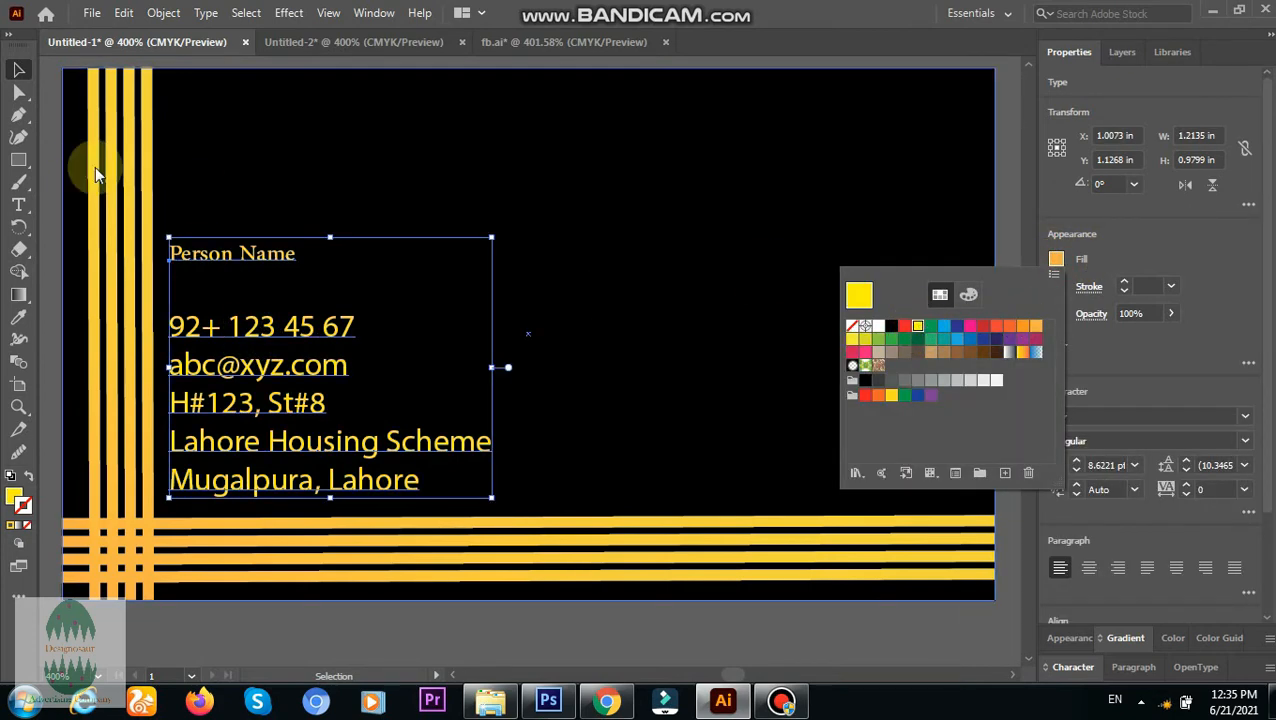
{"action": "left_click", "coordinate": [18, 68]}
{"action": "left_click", "coordinate": [83, 62]}
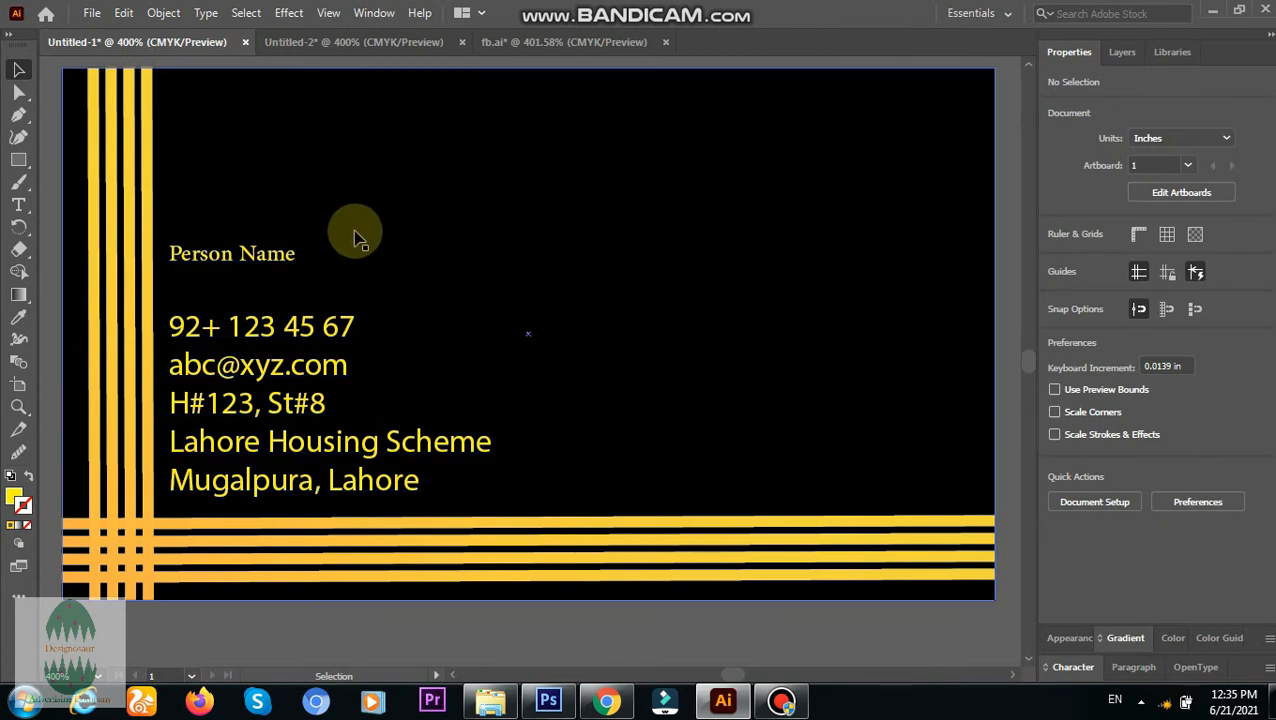
Step: Set the fill of the whole contact text block to white
{"action": "left_click", "coordinate": [412, 483]}
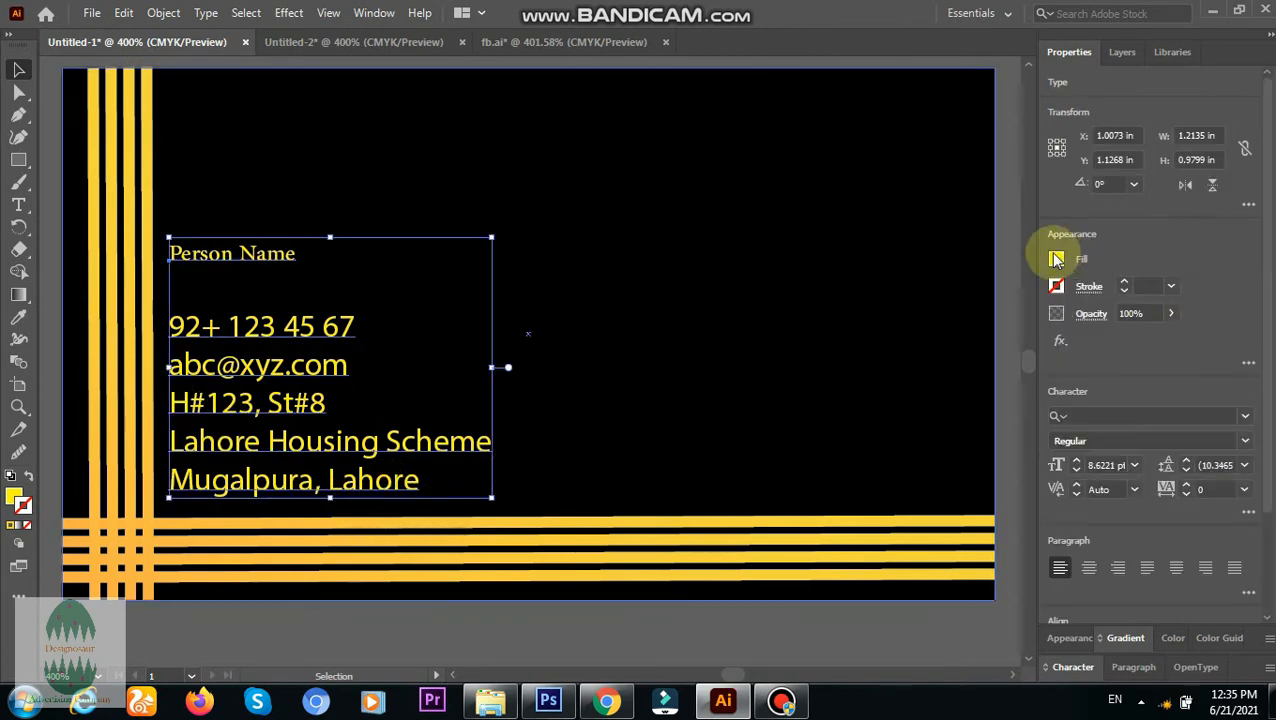
{"action": "left_click", "coordinate": [1057, 260]}
{"action": "left_click", "coordinate": [879, 327]}
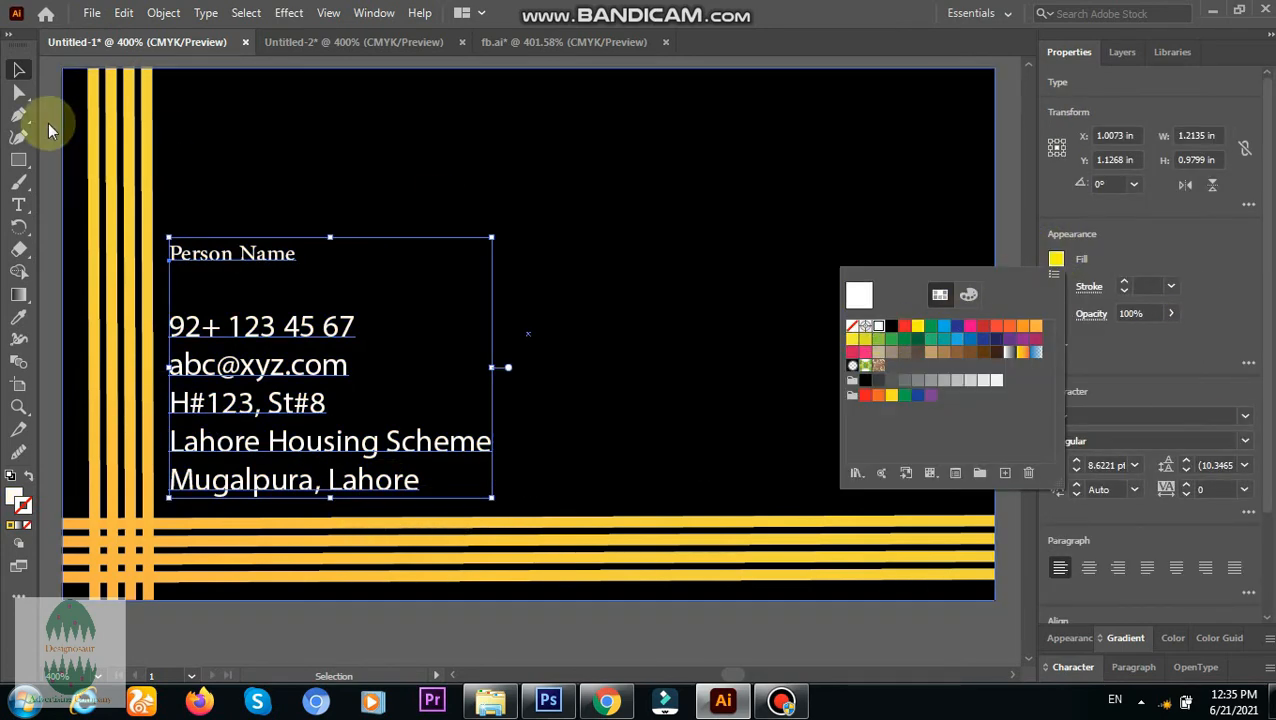
{"action": "key", "text": "Escape"}
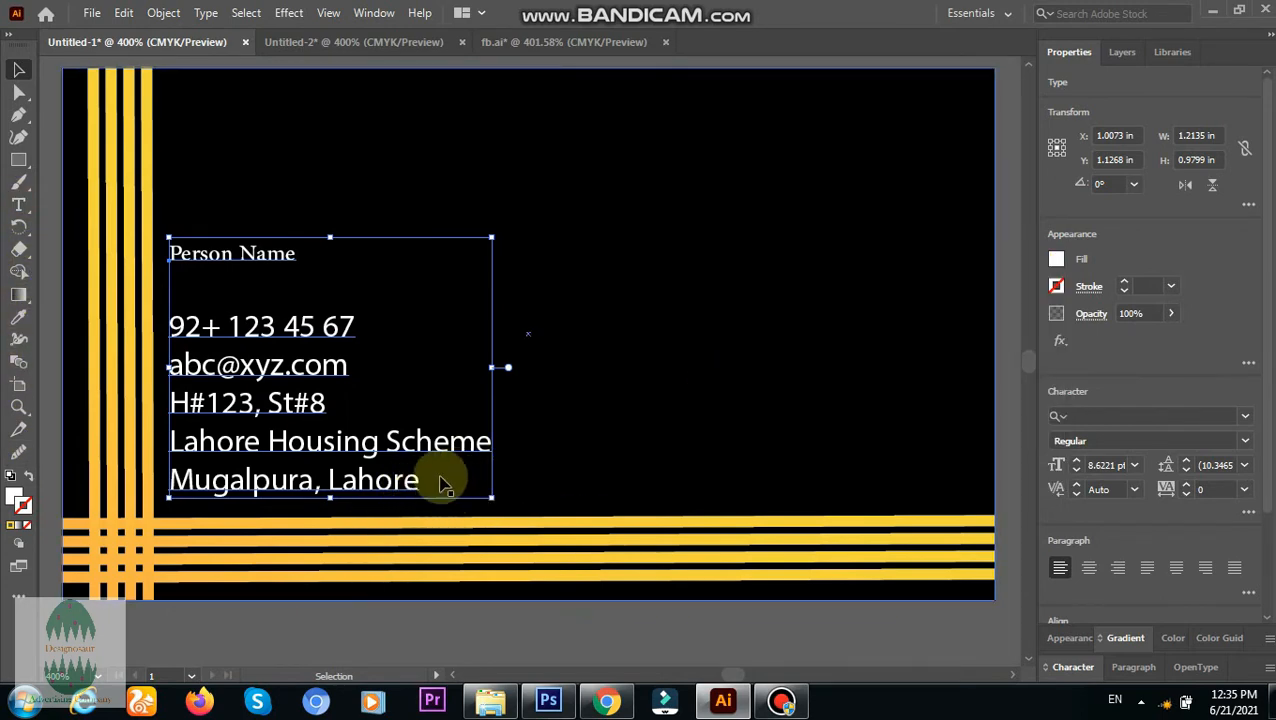
Step: Set the font size of the five contact lines, from the phone number through Mugalpura, Lahore, to 6 pt
{"action": "left_click", "coordinate": [18, 204]}
{"action": "left_click_drag", "start_coordinate": [421, 484], "coordinate": [168, 328]}
{"action": "left_click", "coordinate": [1171, 286]}
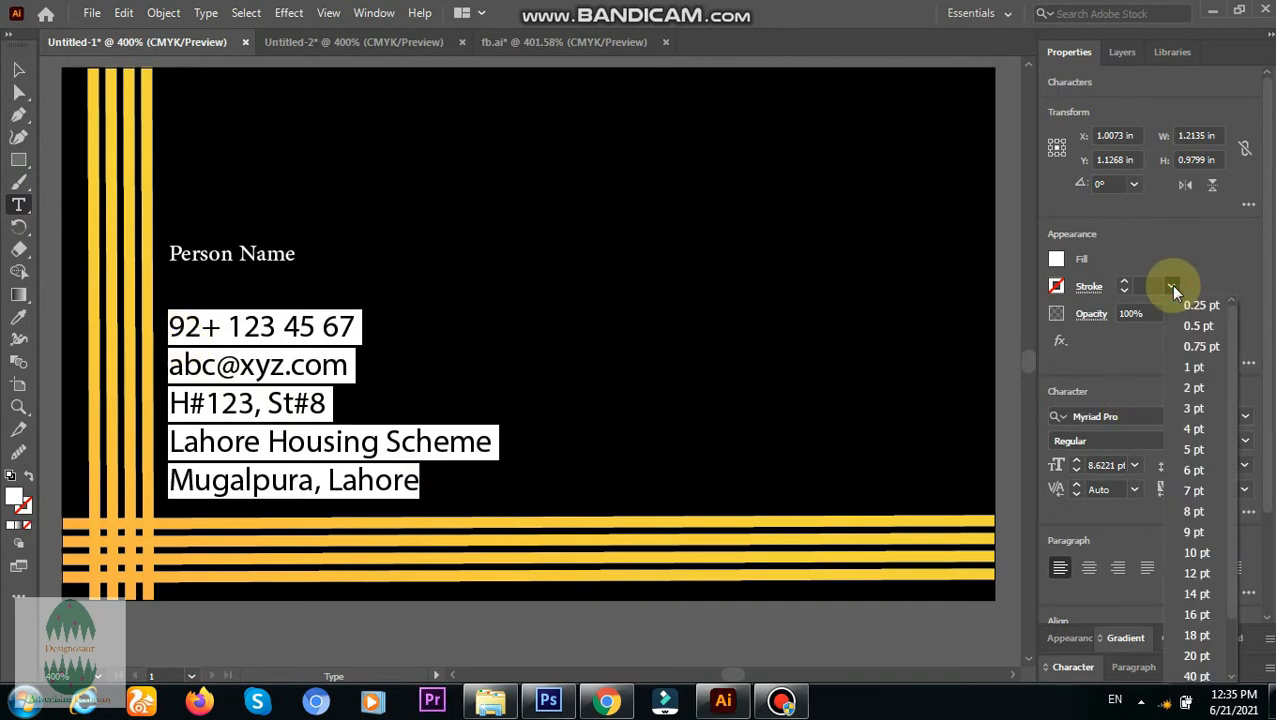
{"action": "left_click", "coordinate": [1155, 250]}
{"action": "left_click", "coordinate": [1134, 466]}
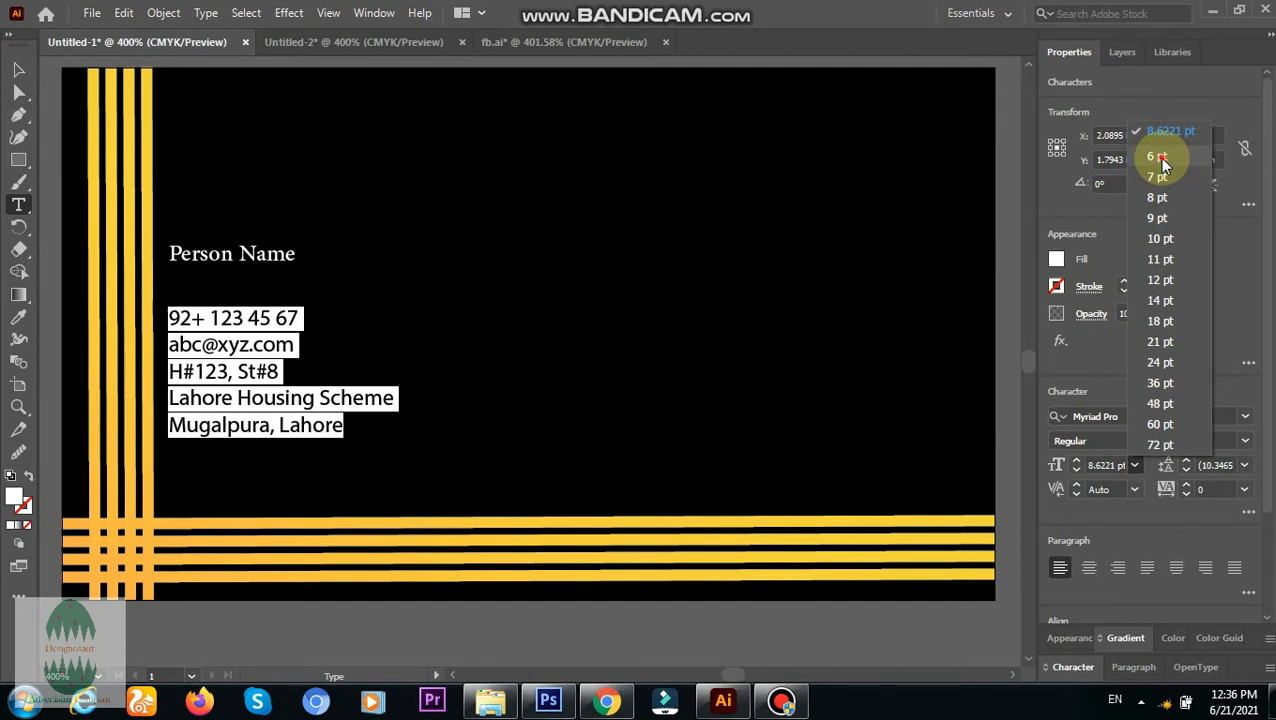
Step: Set the font size of the Person Name line to 9 pt
{"action": "left_click", "coordinate": [368, 234]}
{"action": "triple_click", "coordinate": [220, 253]}
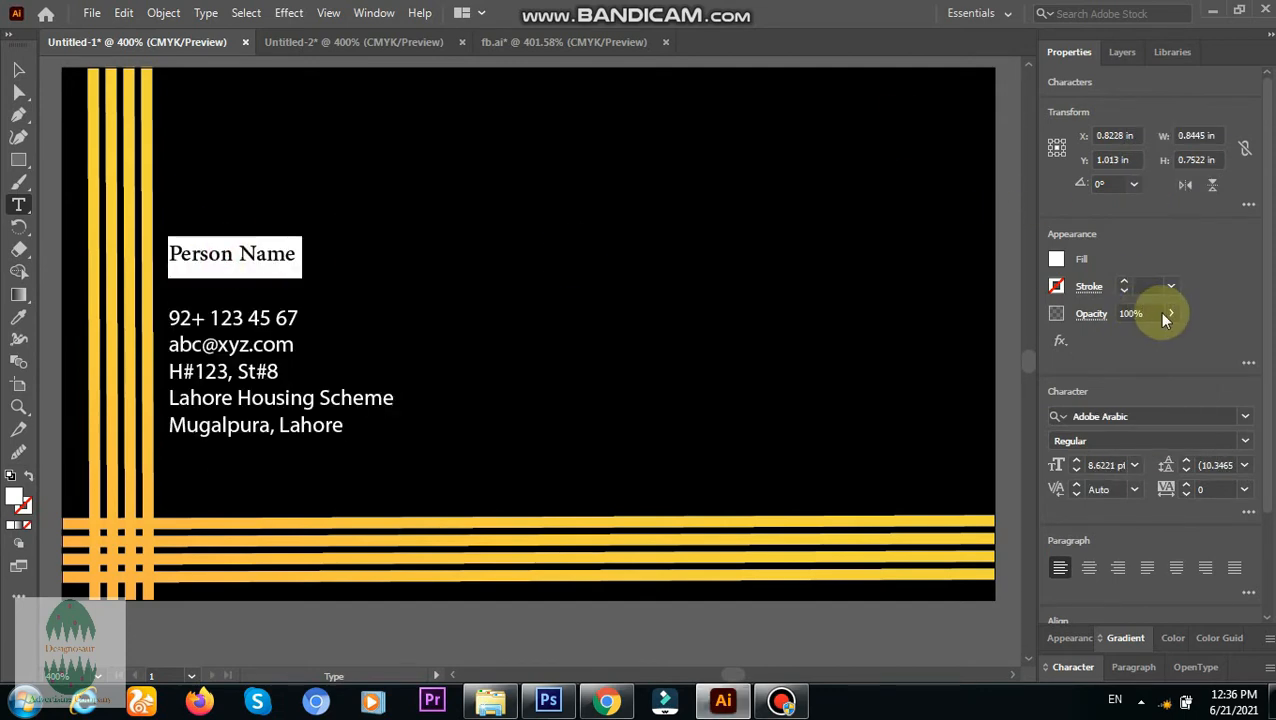
{"action": "left_click", "coordinate": [1135, 466]}
{"action": "left_click", "coordinate": [1159, 218]}
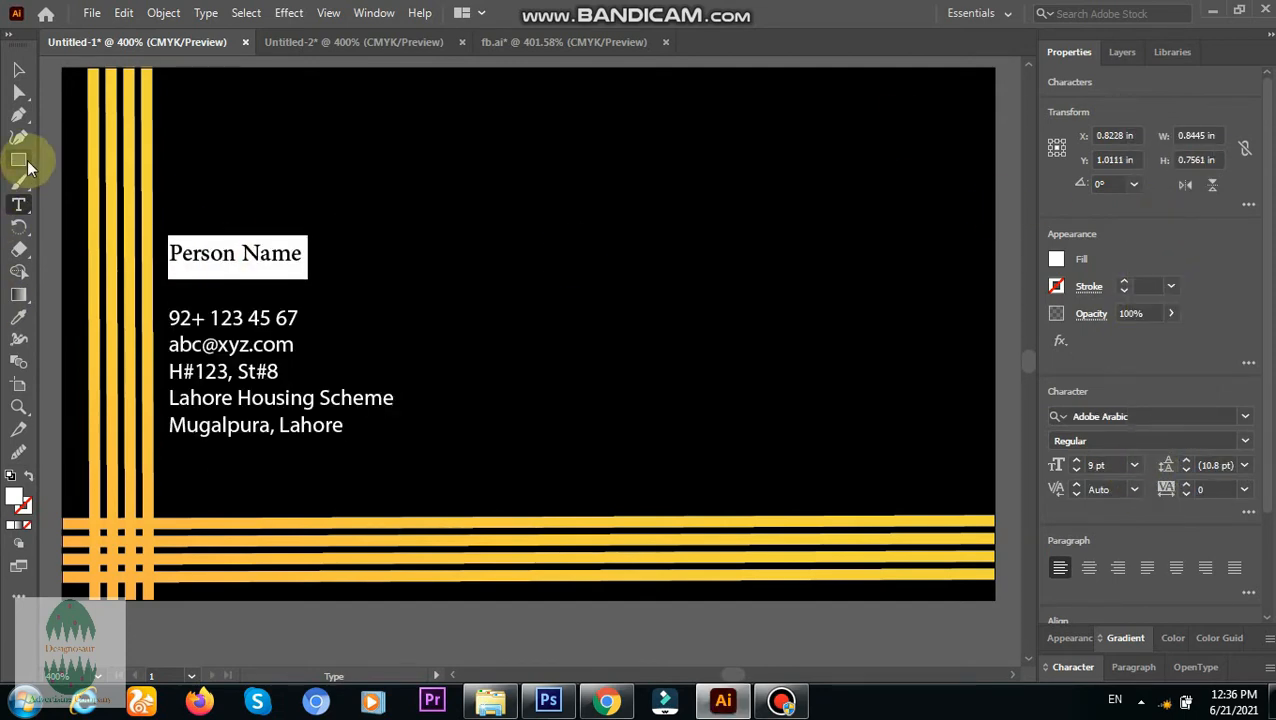
Step: Insert one more blank line below Person Name and finish editing the contact text block
{"action": "left_click", "coordinate": [302, 256]}
{"action": "key", "text": "Return"}
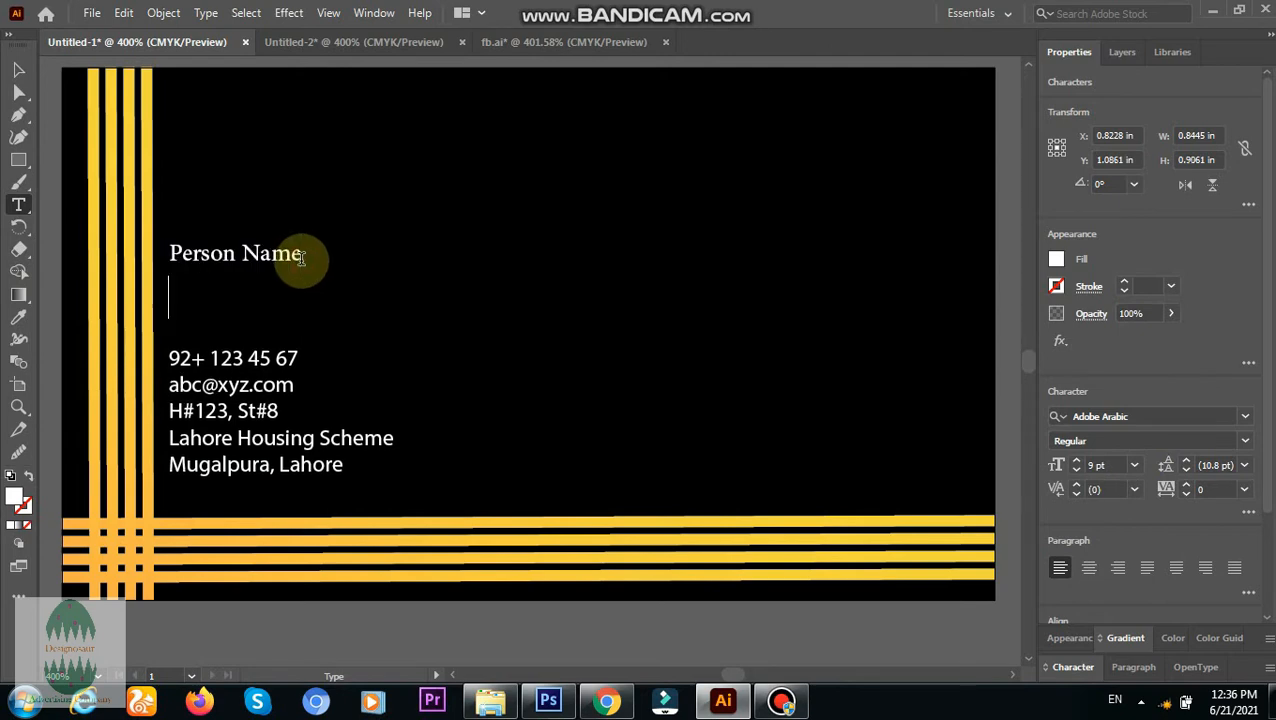
{"action": "left_click", "coordinate": [22, 68]}
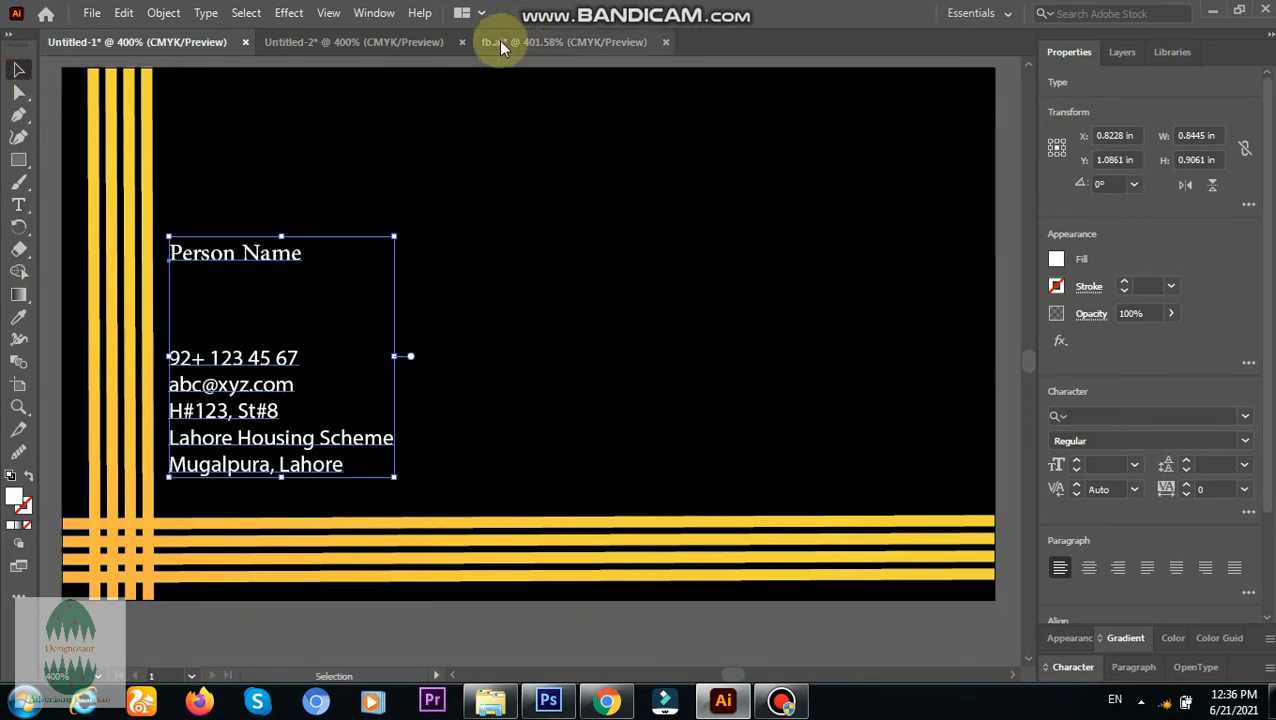
Step: Bring the star outline, its Logo text and the Company Name text from fb.ai onto the black card in Untitled-1
{"action": "left_click", "coordinate": [498, 41]}
{"action": "left_click_drag", "start_coordinate": [670, 205], "coordinate": [829, 205]}
{"action": "left_click", "coordinate": [502, 41]}
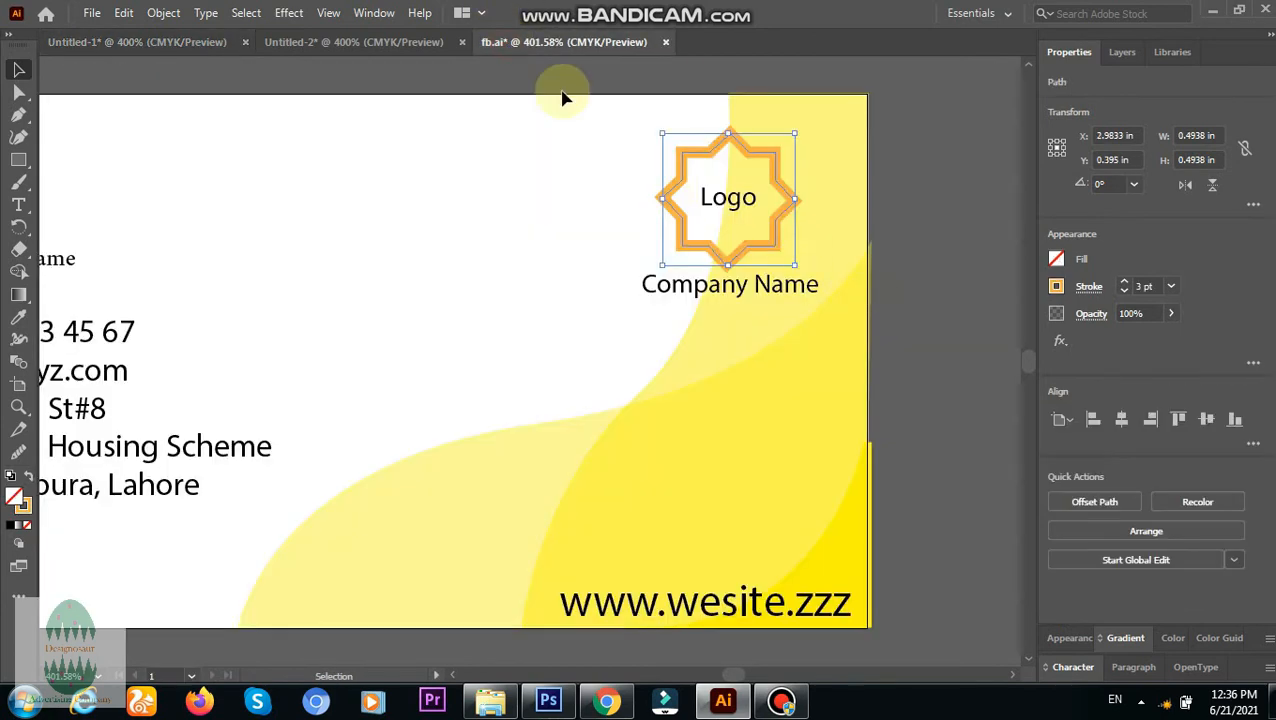
{"action": "left_click", "coordinate": [746, 292]}
{"action": "left_click_drag", "start_coordinate": [582, 74], "coordinate": [830, 325]}
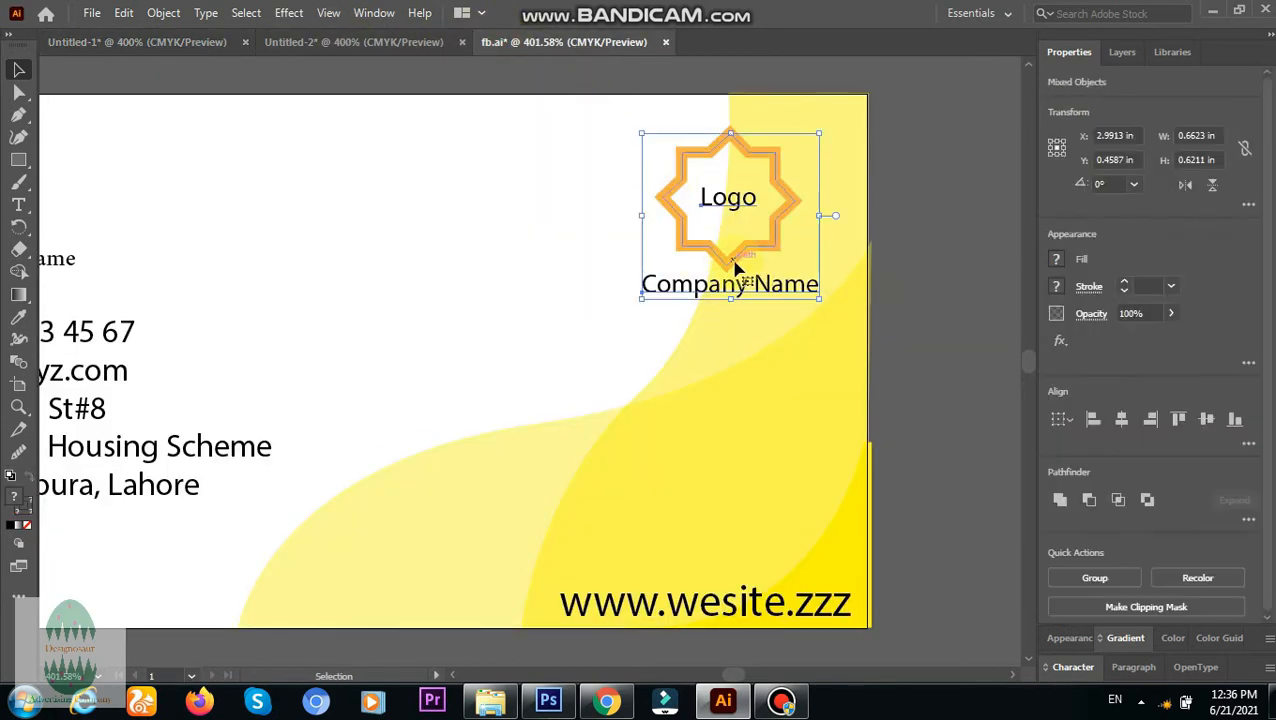
{"action": "left_click", "coordinate": [683, 245]}
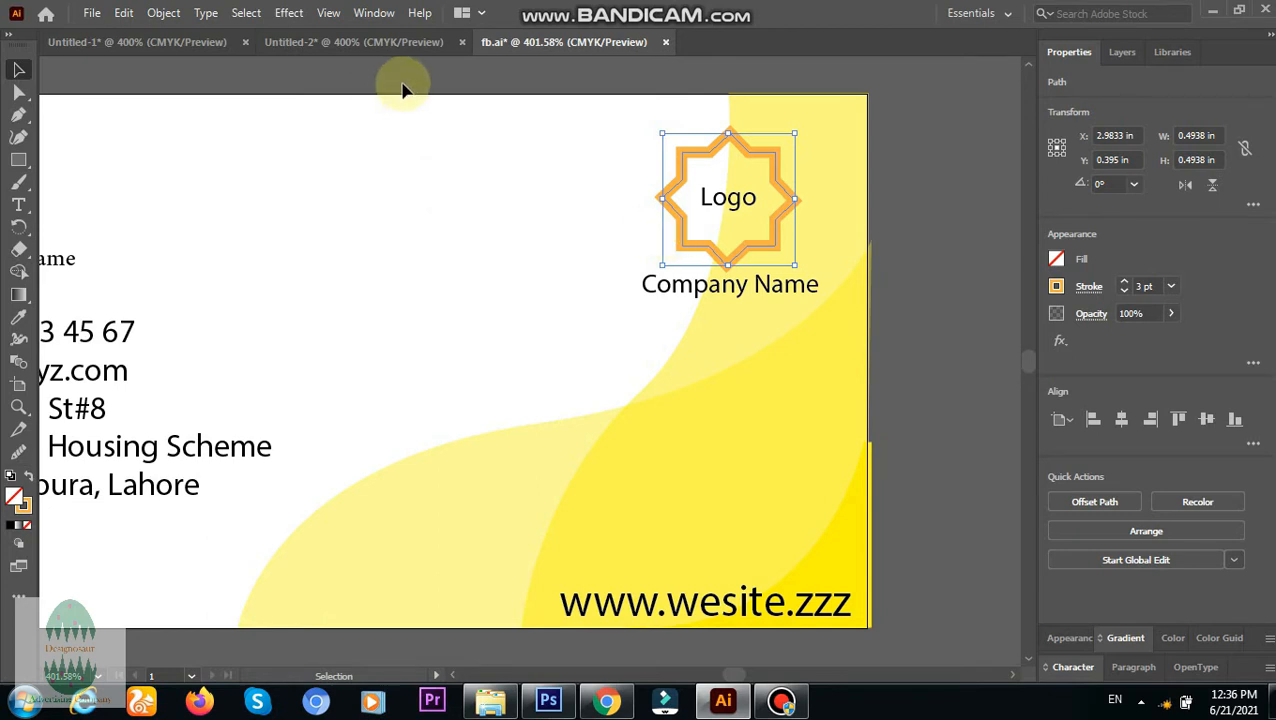
{"action": "left_click_drag", "start_coordinate": [590, 97], "coordinate": [830, 320]}
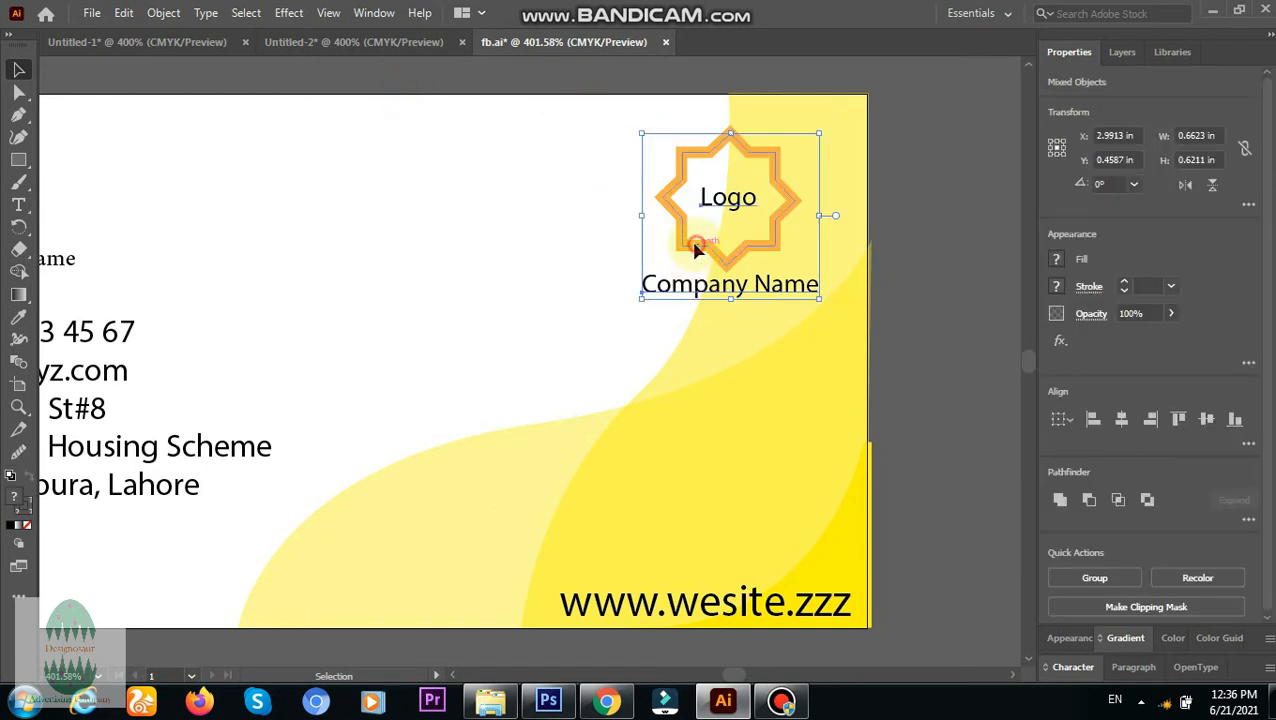
{"action": "left_click_drag", "start_coordinate": [697, 250], "coordinate": [630, 235]}
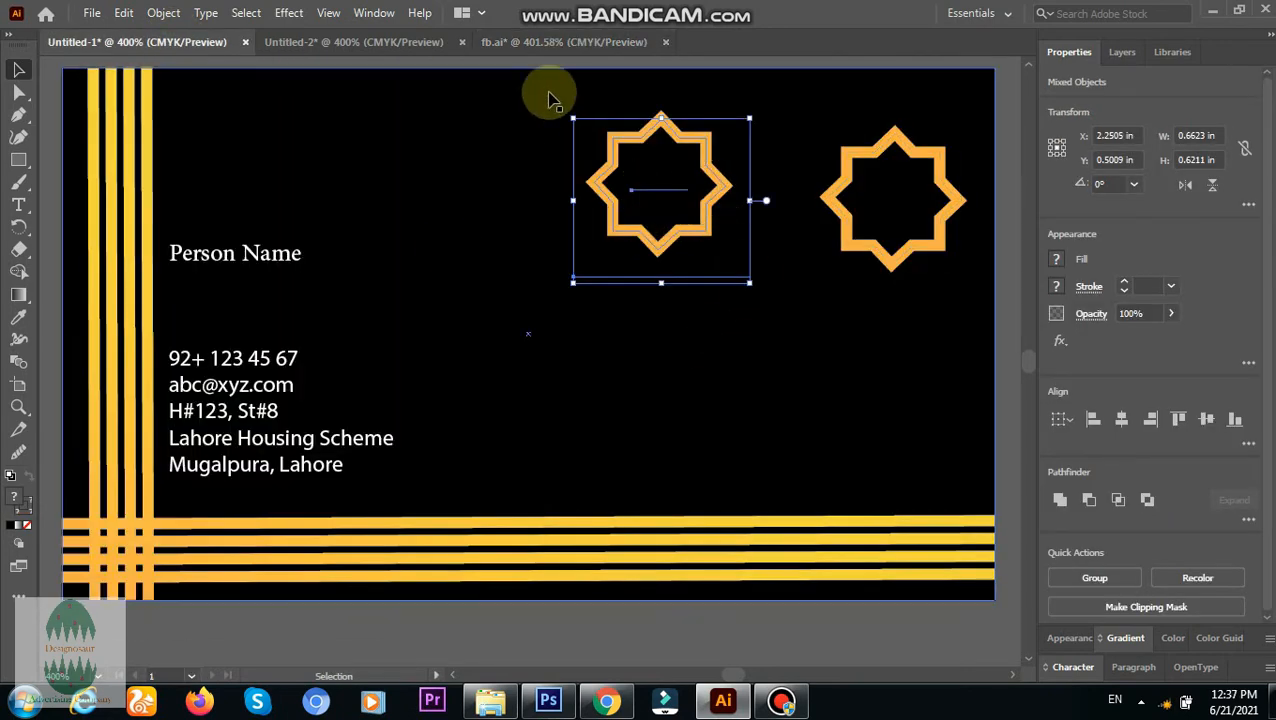
Step: Delete the extra star outline that has no text from the card
{"action": "left_click", "coordinate": [869, 157]}
{"action": "left_click", "coordinate": [863, 162]}
{"action": "key", "text": "Delete"}
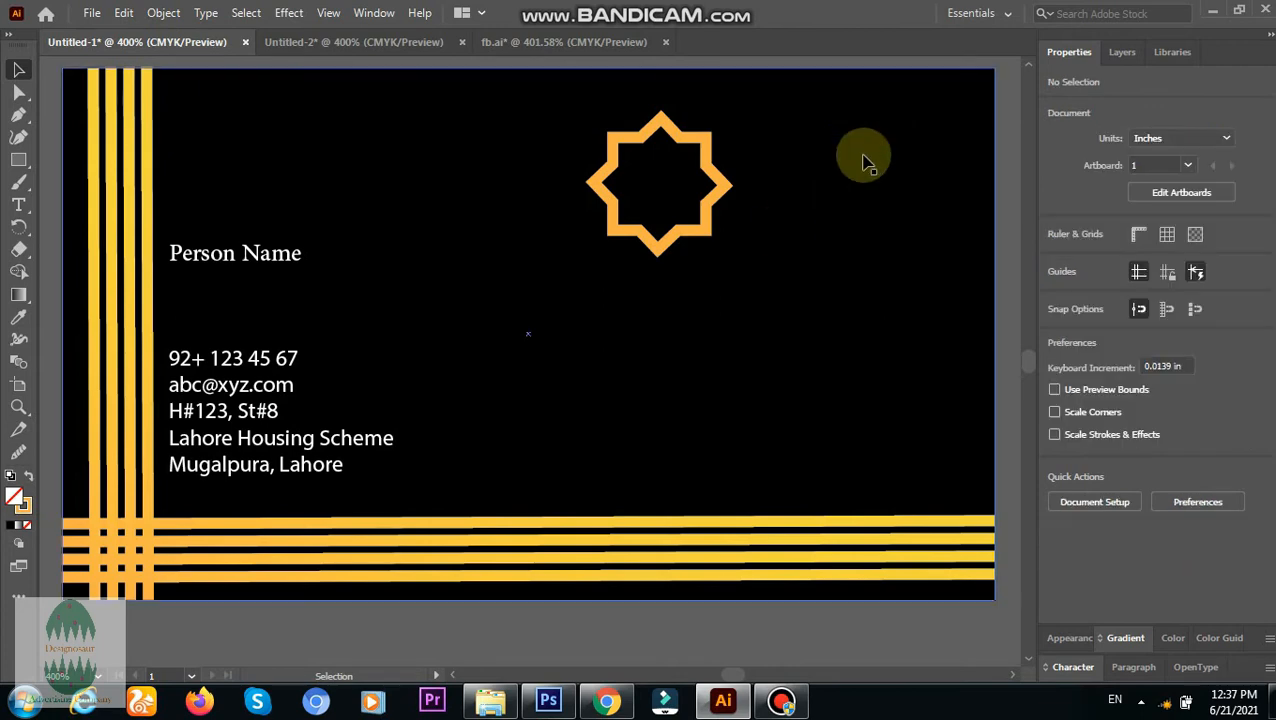
Step: Set the fill of the Logo text inside the star to white
{"action": "left_click", "coordinate": [643, 182]}
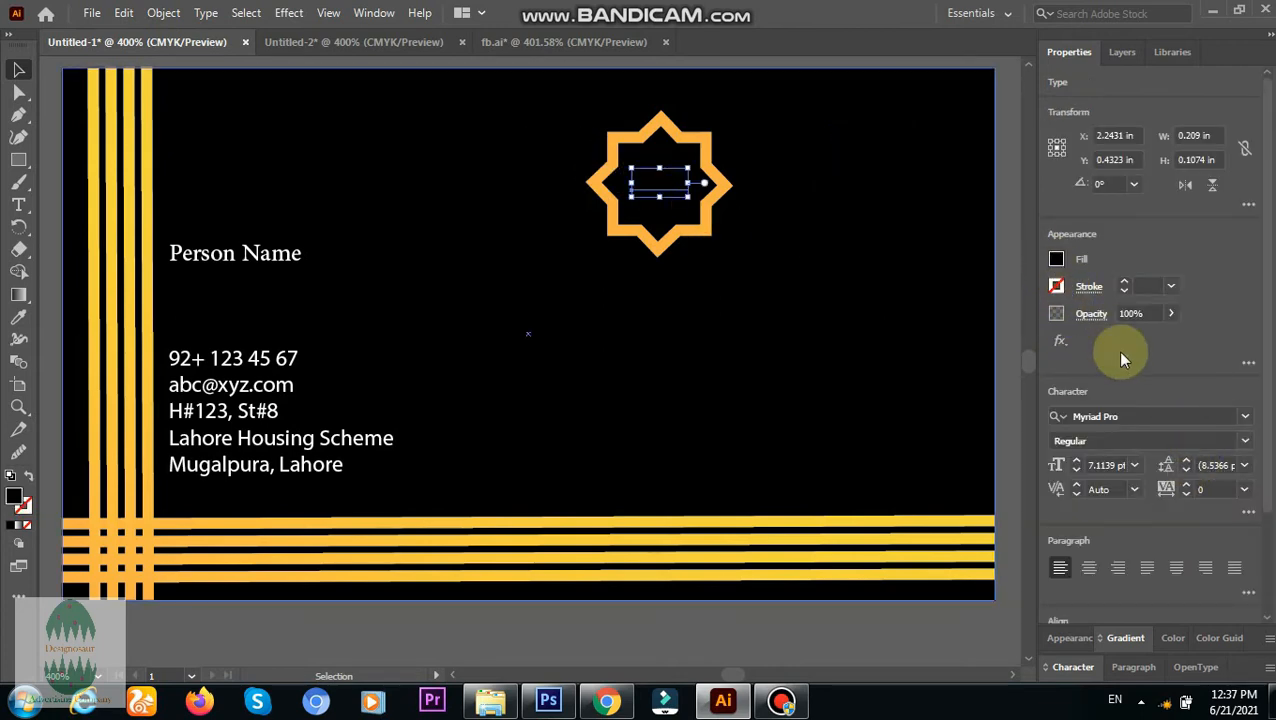
{"action": "left_click", "coordinate": [1056, 259]}
{"action": "left_click", "coordinate": [878, 326]}
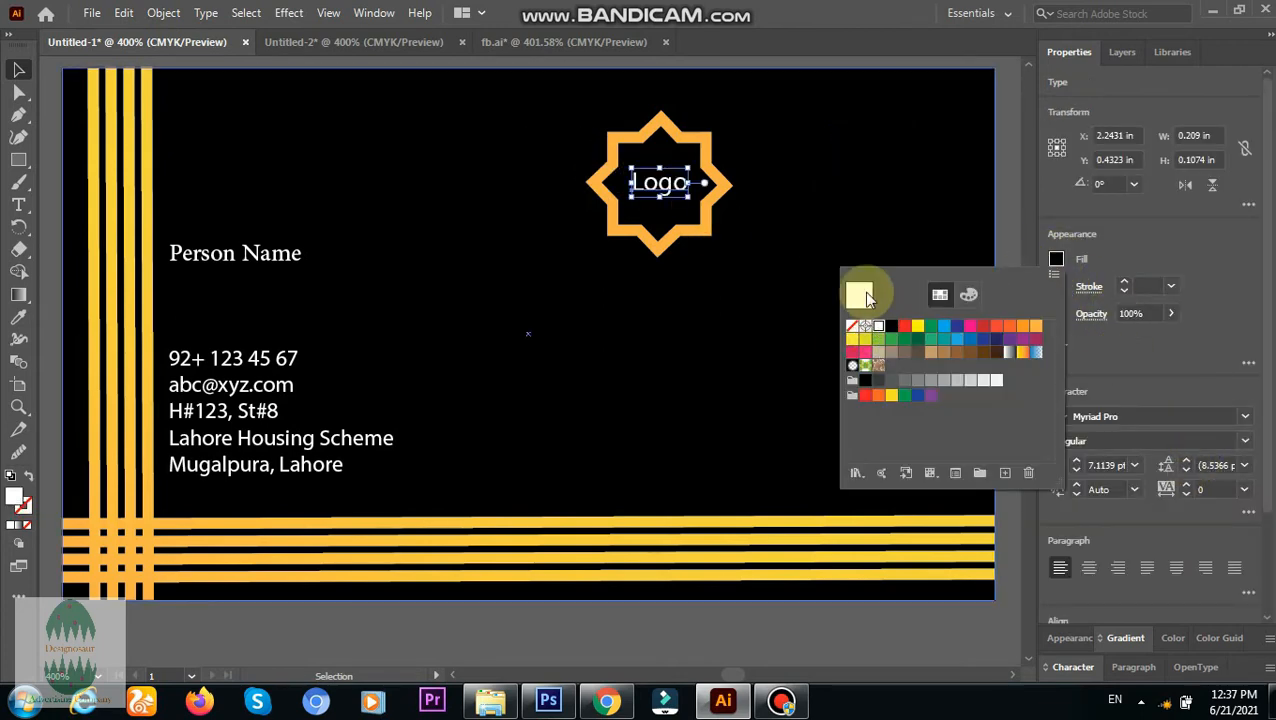
{"action": "left_click", "coordinate": [584, 296]}
{"action": "left_click", "coordinate": [604, 342]}
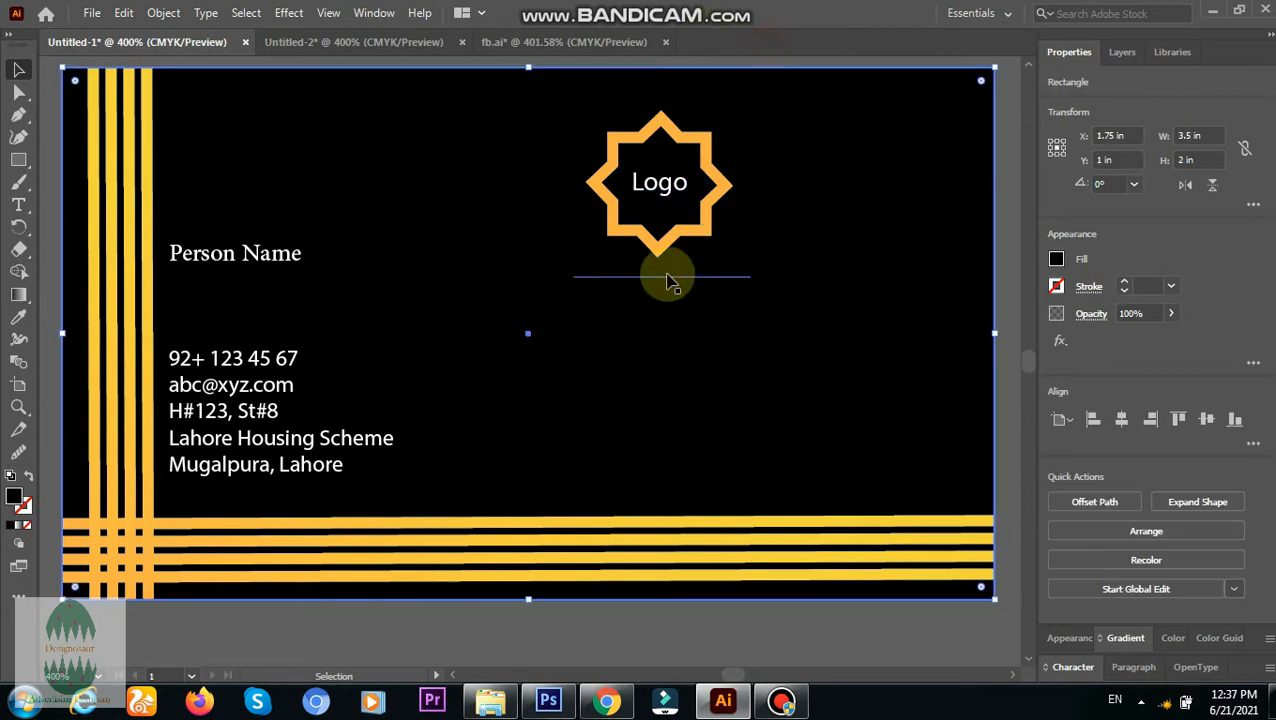
Step: Set the fill of the Company Name text below the star to white
{"action": "left_click", "coordinate": [640, 276]}
{"action": "left_click", "coordinate": [1057, 259]}
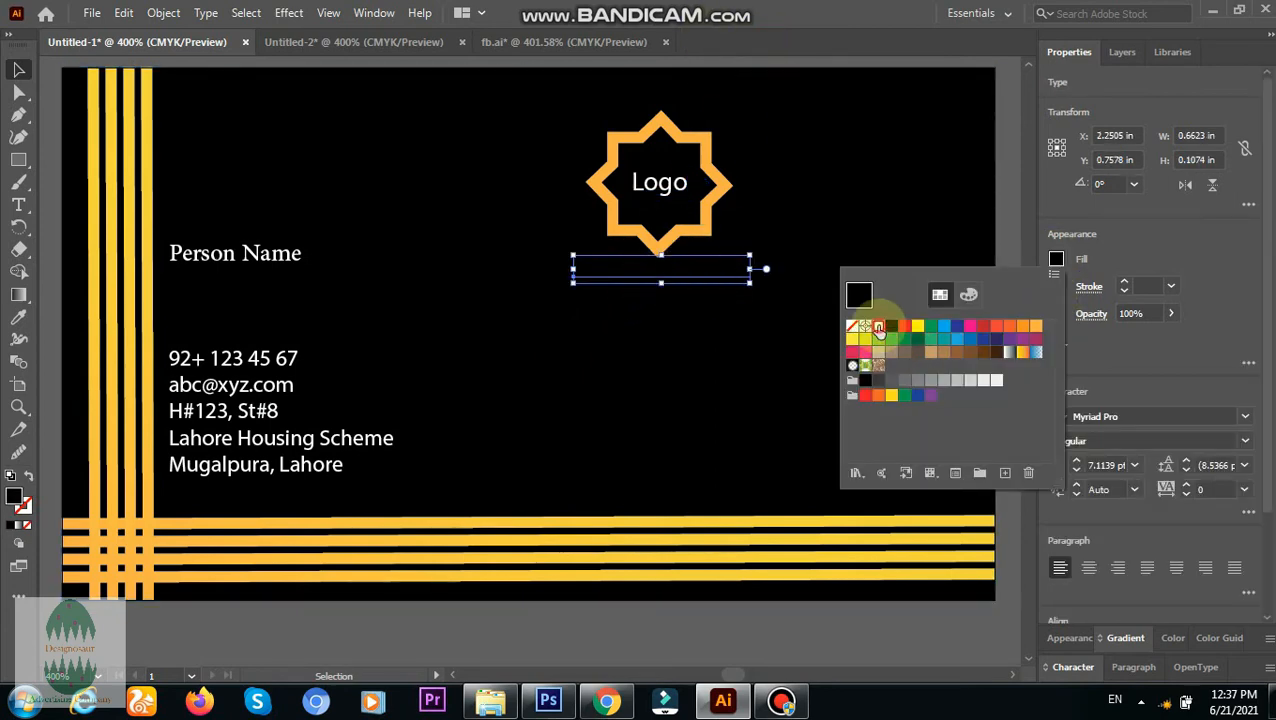
{"action": "left_click", "coordinate": [878, 326]}
{"action": "left_click", "coordinate": [591, 60]}
{"action": "left_click", "coordinate": [712, 114]}
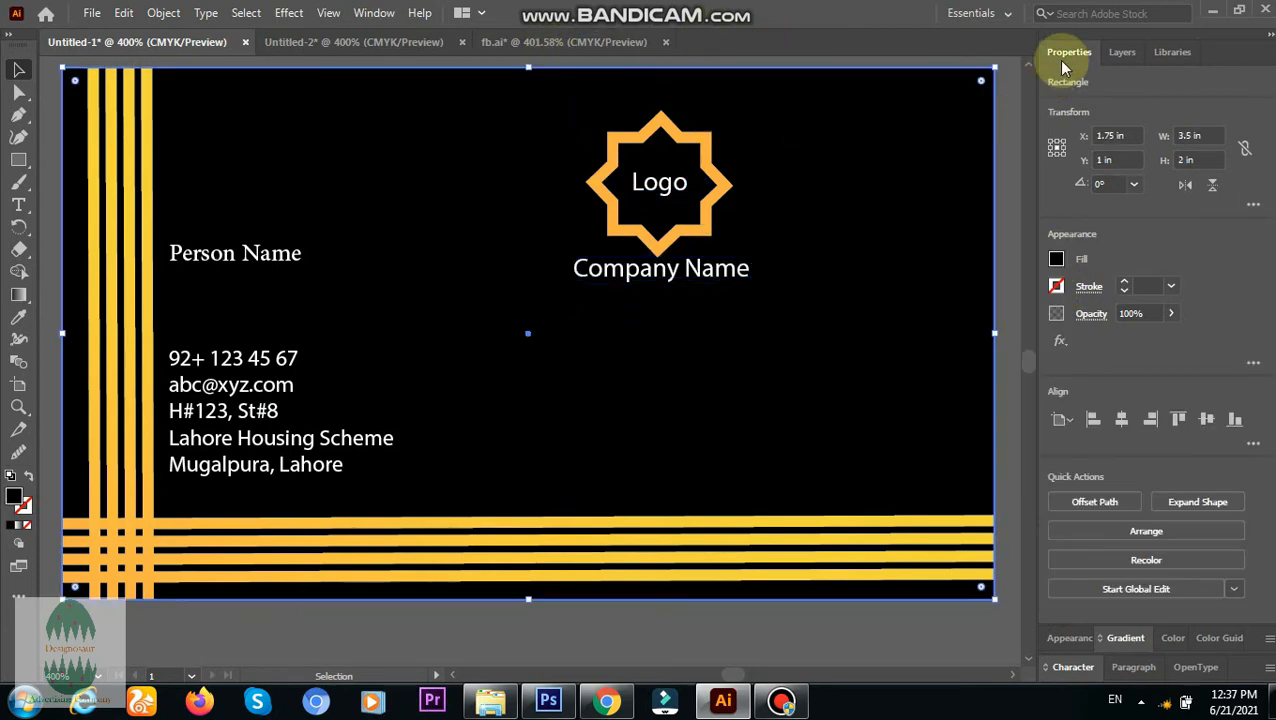
Step: Lock the black background rectangle and move the star, Logo text and Company Name together to the card's upper right corner
{"action": "left_click", "coordinate": [1122, 52]}
{"action": "left_click", "coordinate": [1073, 337]}
{"action": "left_click_drag", "start_coordinate": [575, 89], "coordinate": [760, 316]}
{"action": "left_click_drag", "start_coordinate": [693, 240], "coordinate": [925, 199]}
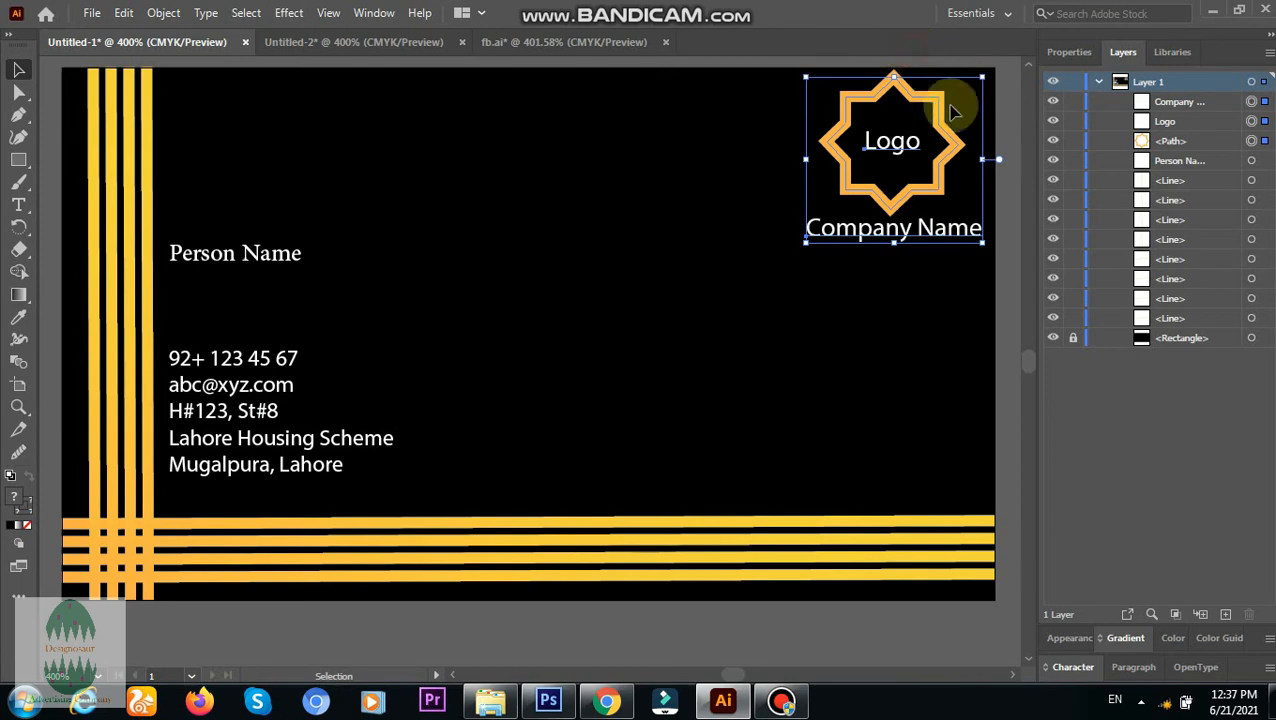
{"action": "left_click", "coordinate": [908, 60]}
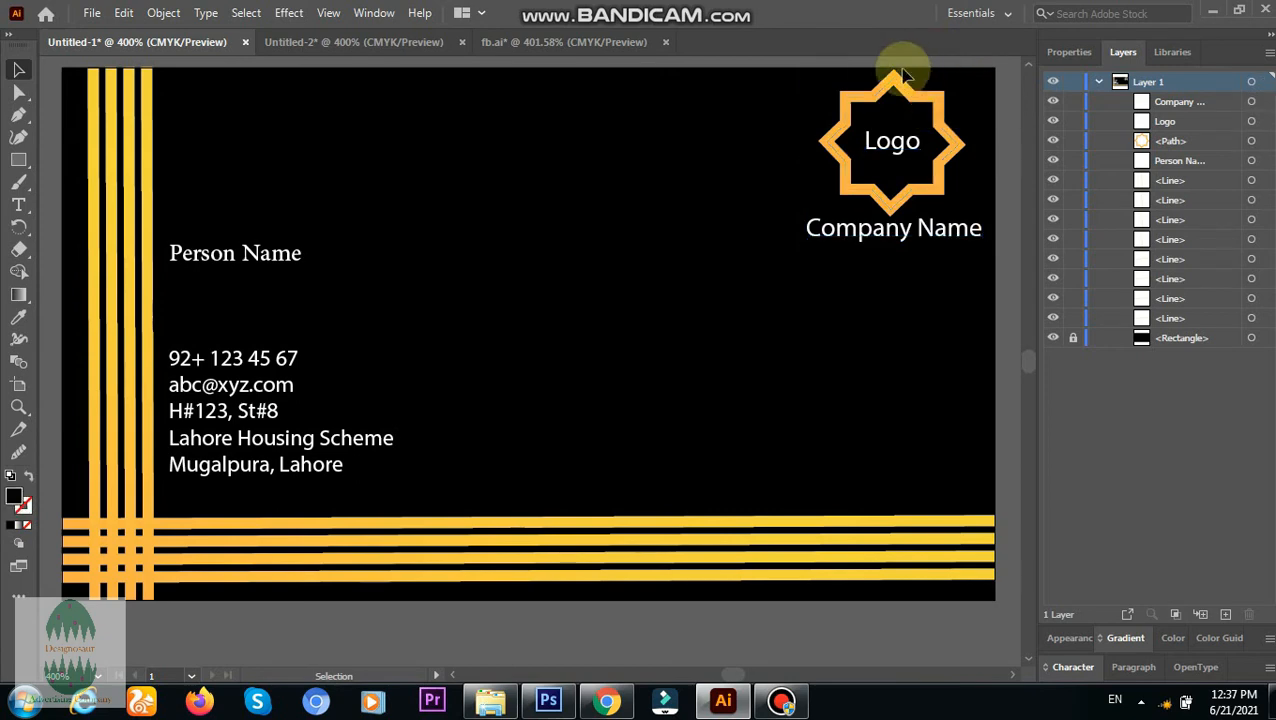
Step: Select the star outline around the Logo text and show its appearance properties
{"action": "left_click", "coordinate": [845, 130]}
{"action": "left_click", "coordinate": [781, 700]}
{"action": "left_click", "coordinate": [781, 700]}
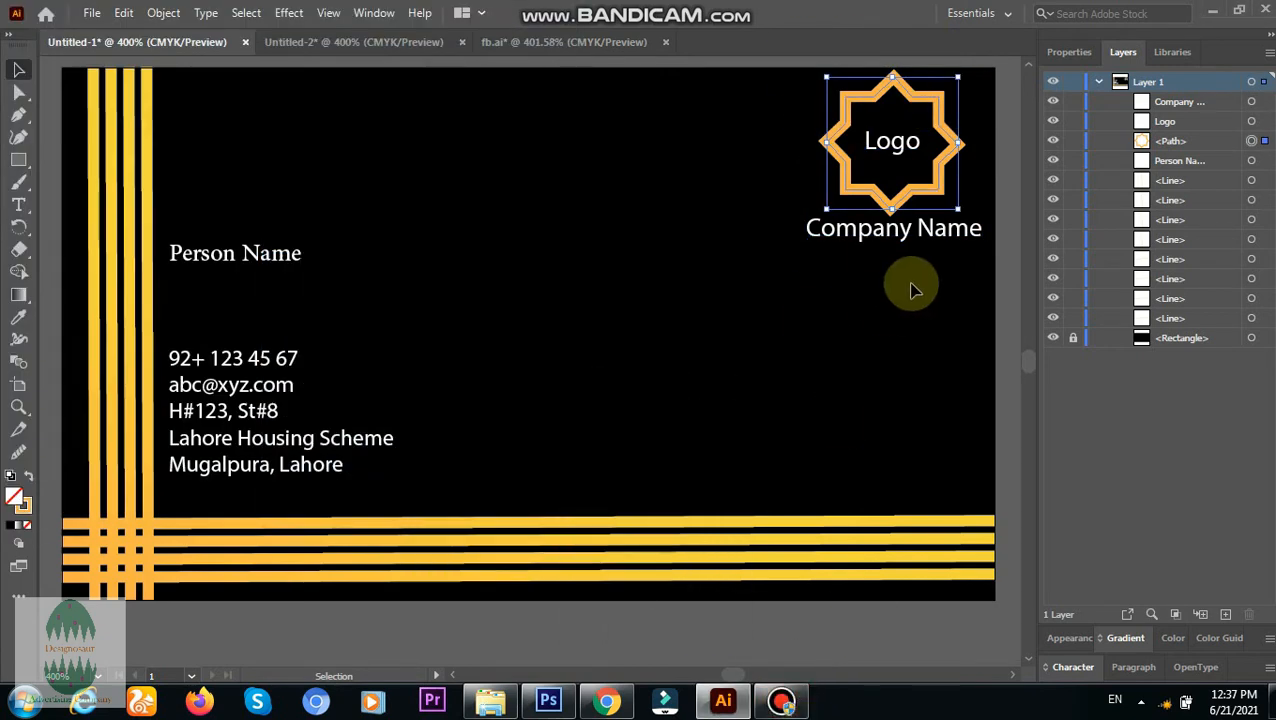
{"action": "left_click", "coordinate": [1064, 54]}
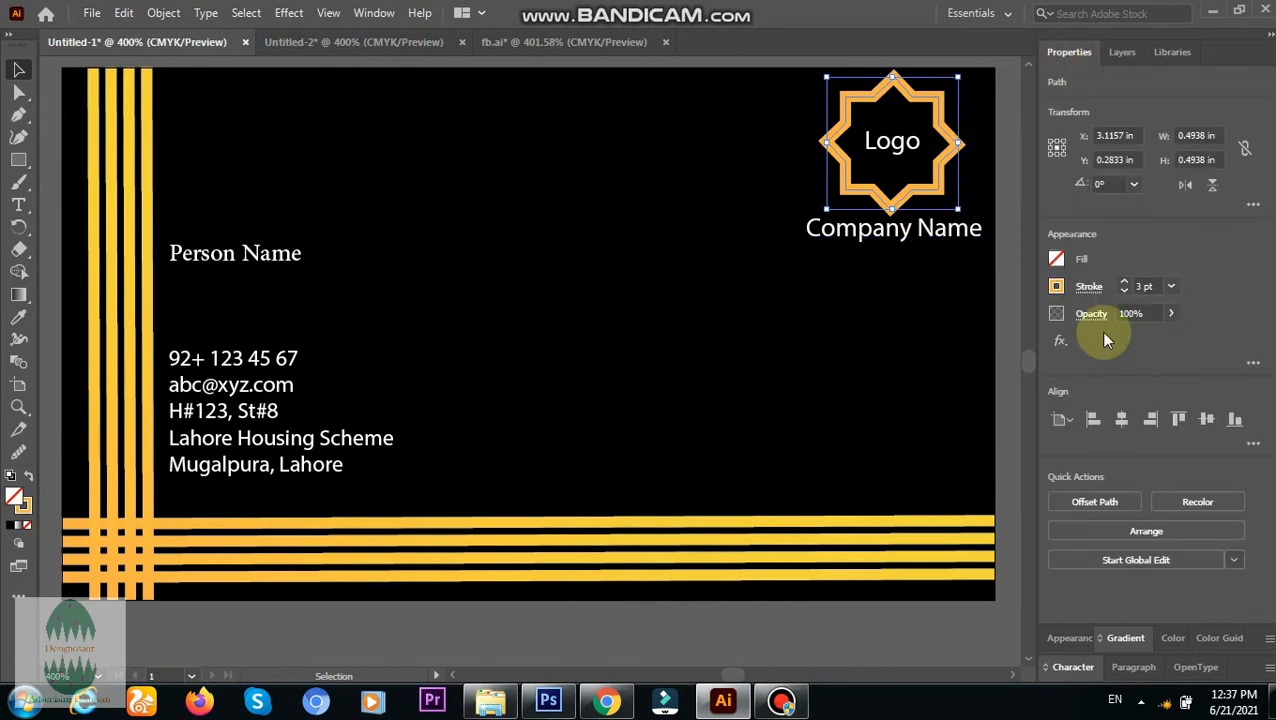
{"action": "left_click", "coordinate": [1056, 287]}
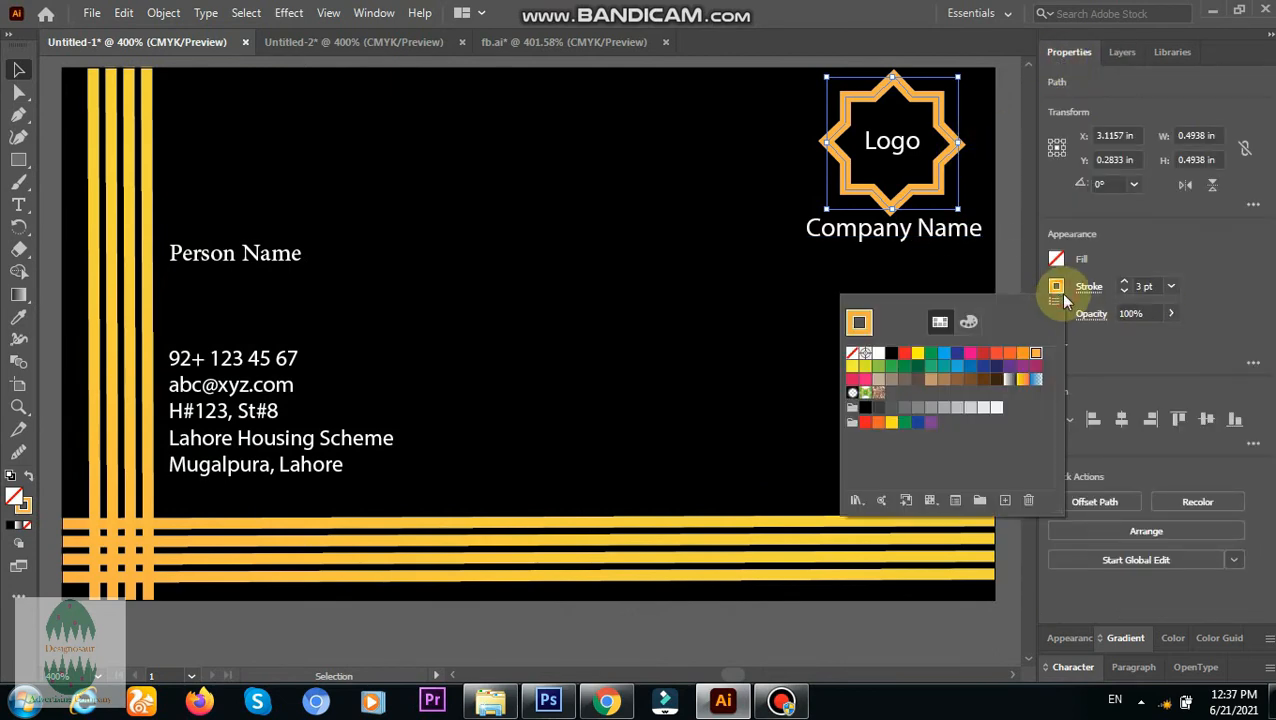
{"action": "left_click", "coordinate": [1056, 287]}
{"action": "left_click", "coordinate": [1056, 287]}
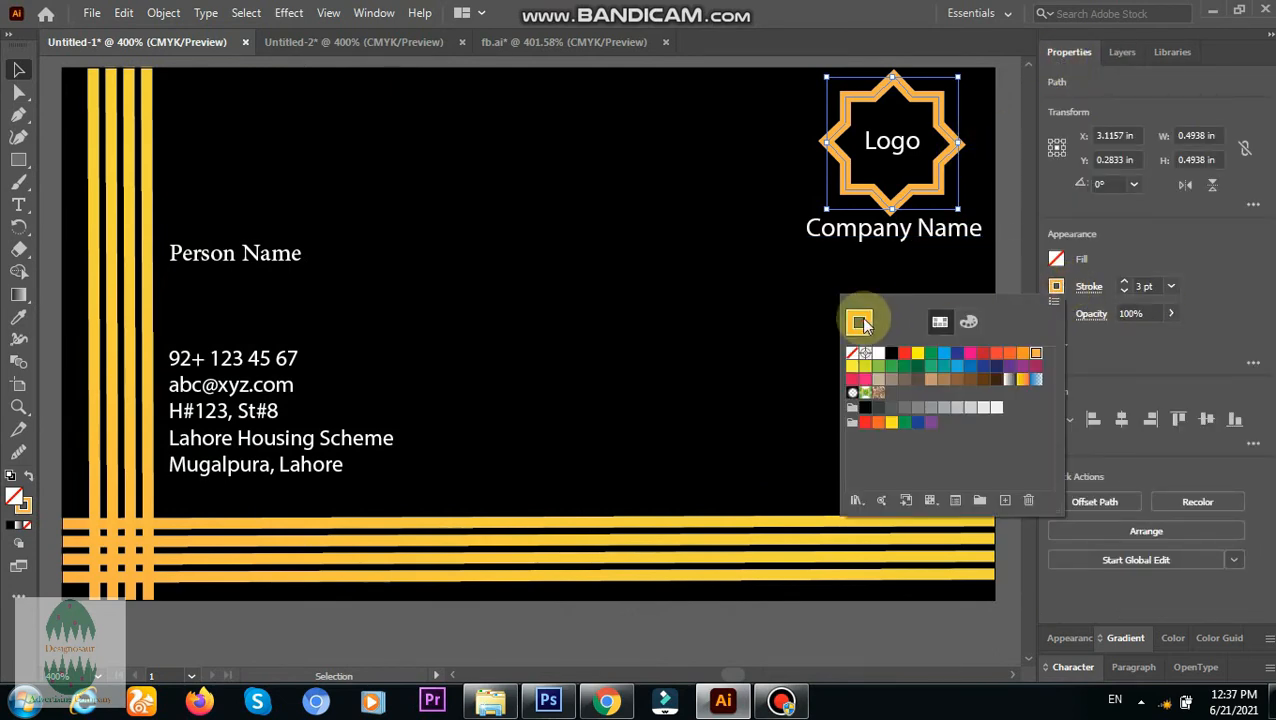
{"action": "left_click", "coordinate": [1056, 287]}
{"action": "left_click", "coordinate": [1056, 287]}
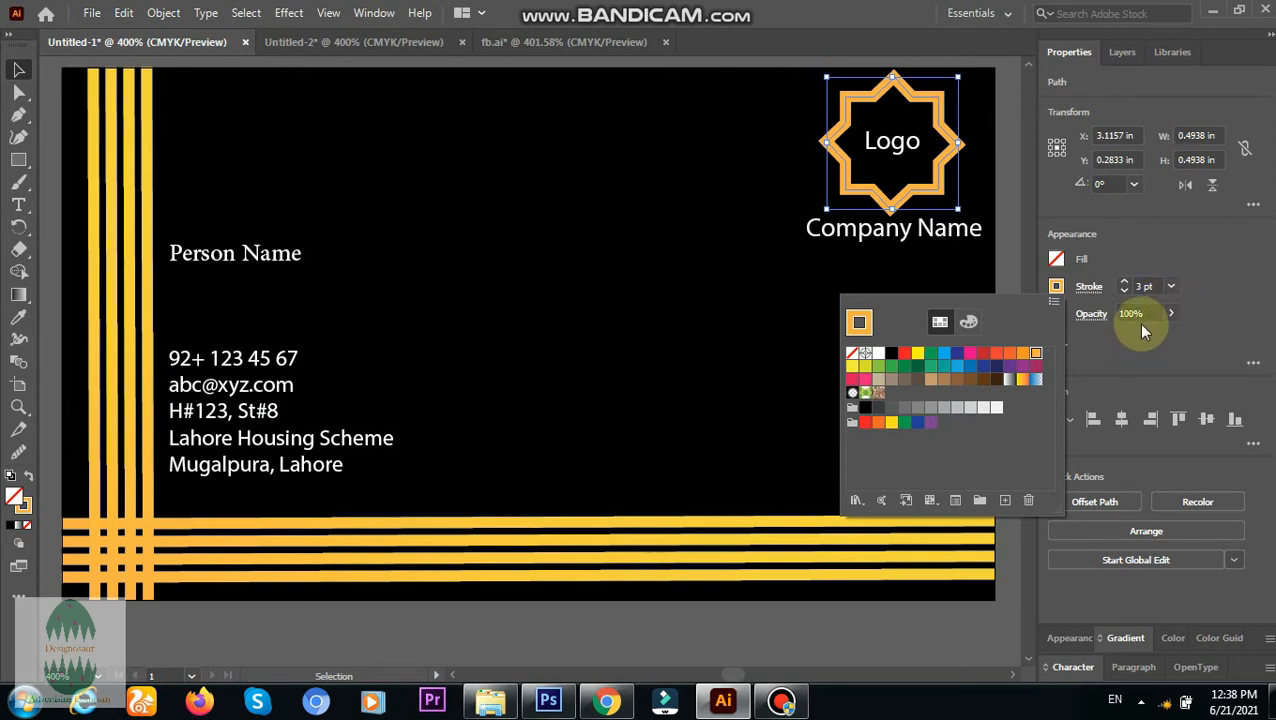
{"action": "left_click", "coordinate": [1056, 287]}
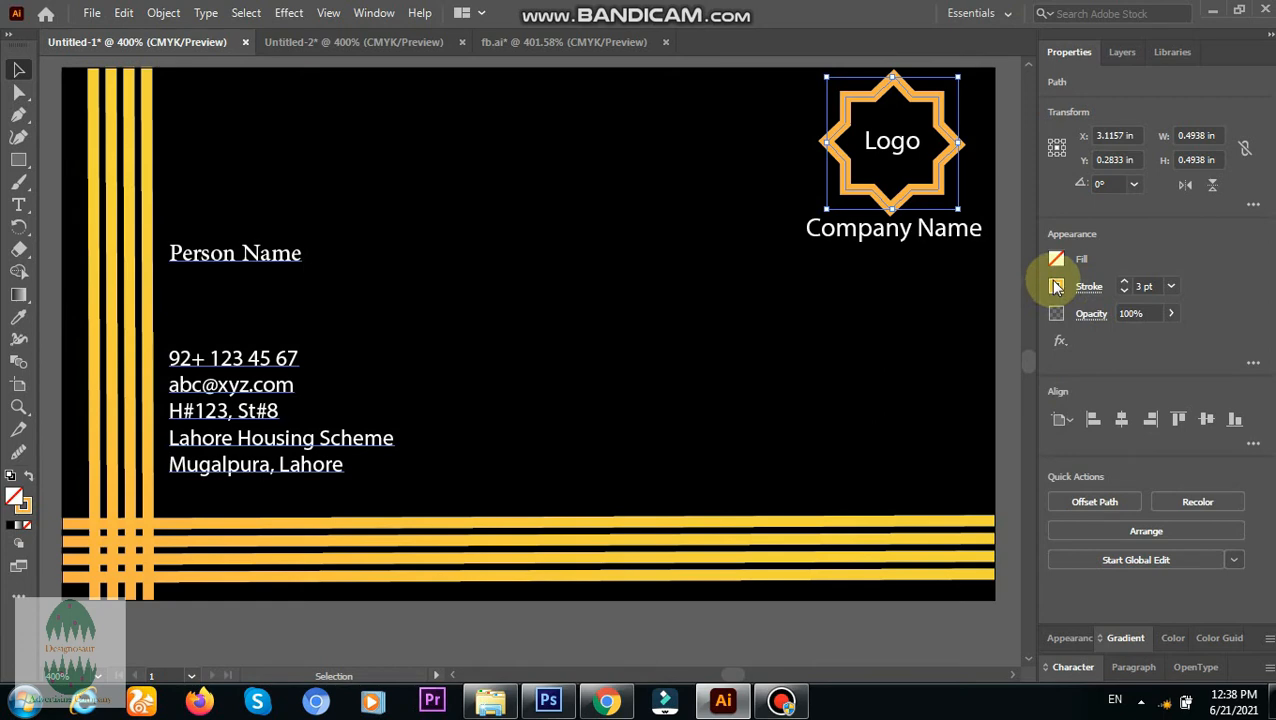
{"action": "left_click", "coordinate": [1056, 287]}
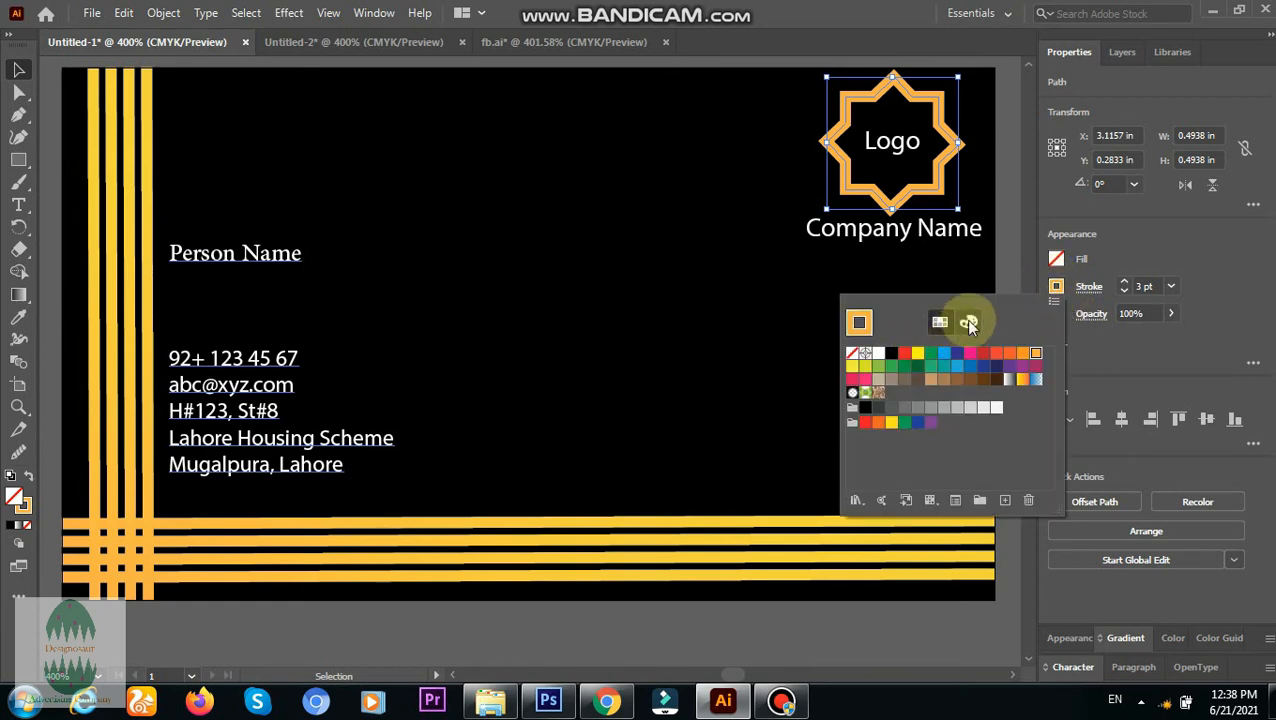
Step: Apply a white-to-black linear gradient to the star outline's stroke
{"action": "left_click", "coordinate": [1128, 667]}
{"action": "left_click", "coordinate": [1122, 638]}
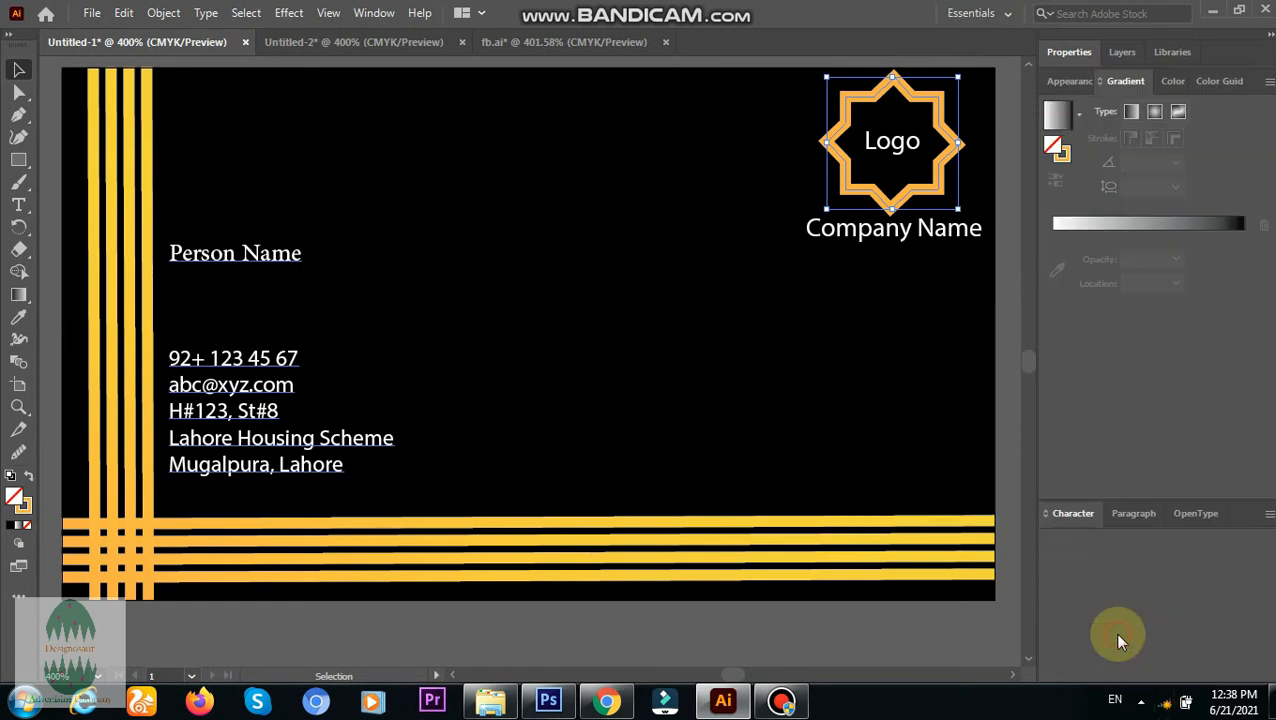
{"action": "left_click", "coordinate": [1056, 224]}
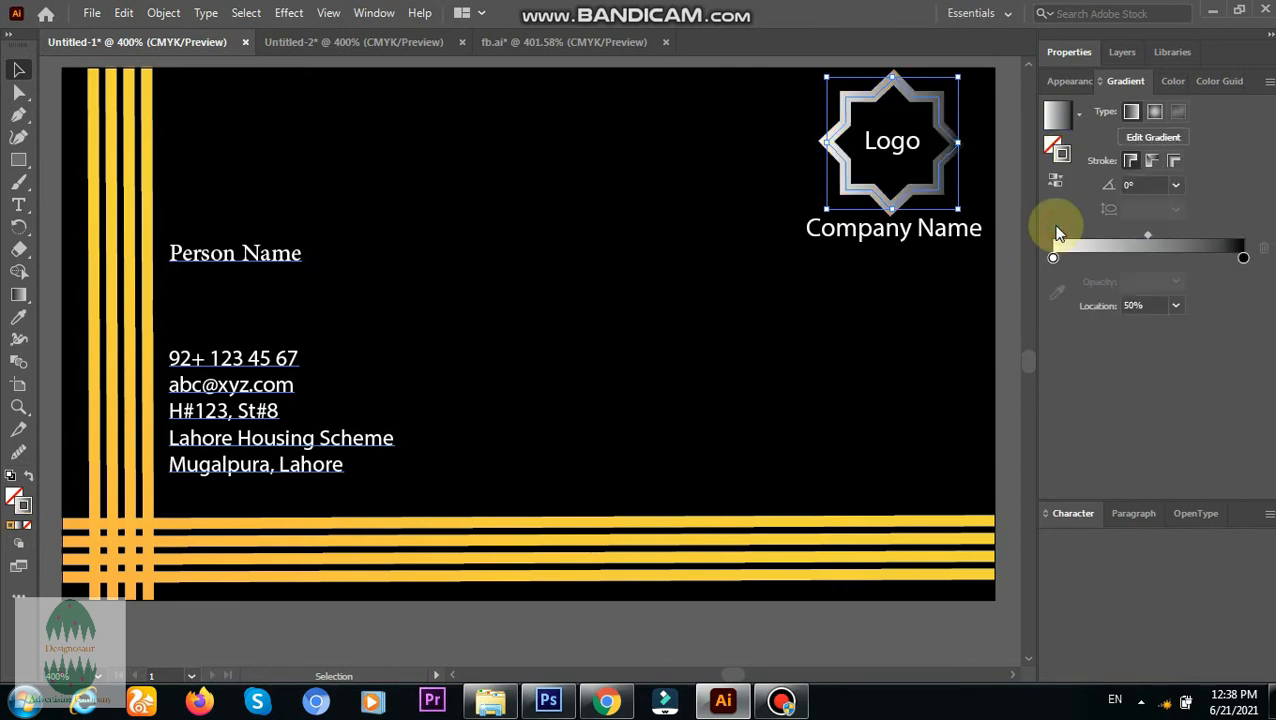
Step: Sample the vertical lines' yellow for the gradient's start stop and their orange for its end stop, and apply the gradient across the stroke
{"action": "left_click", "coordinate": [1052, 257]}
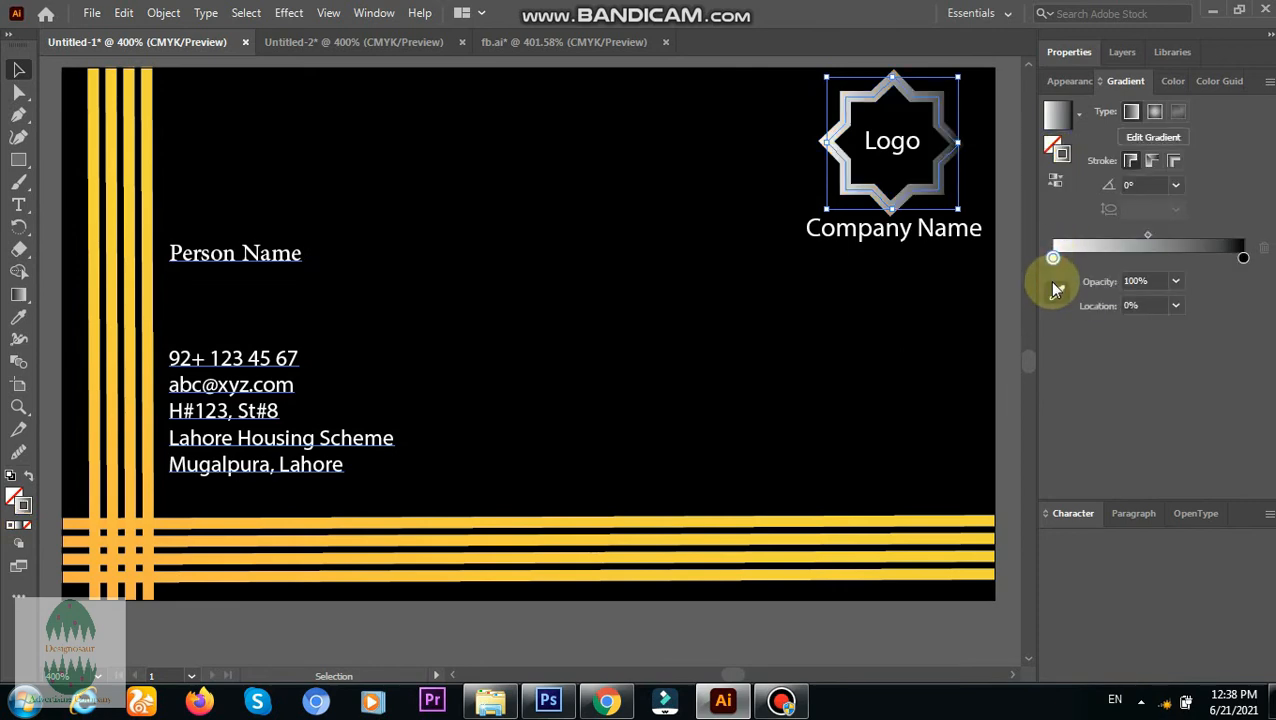
{"action": "left_click", "coordinate": [1056, 292]}
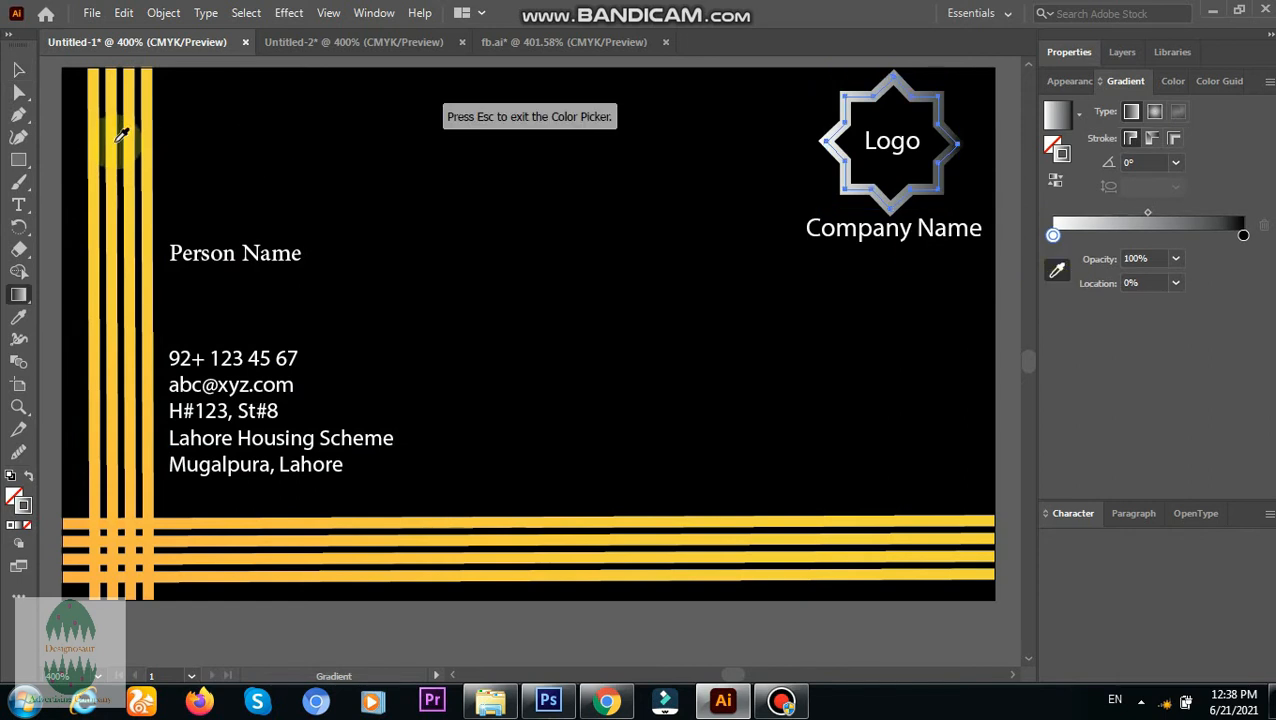
{"action": "left_click", "coordinate": [116, 74]}
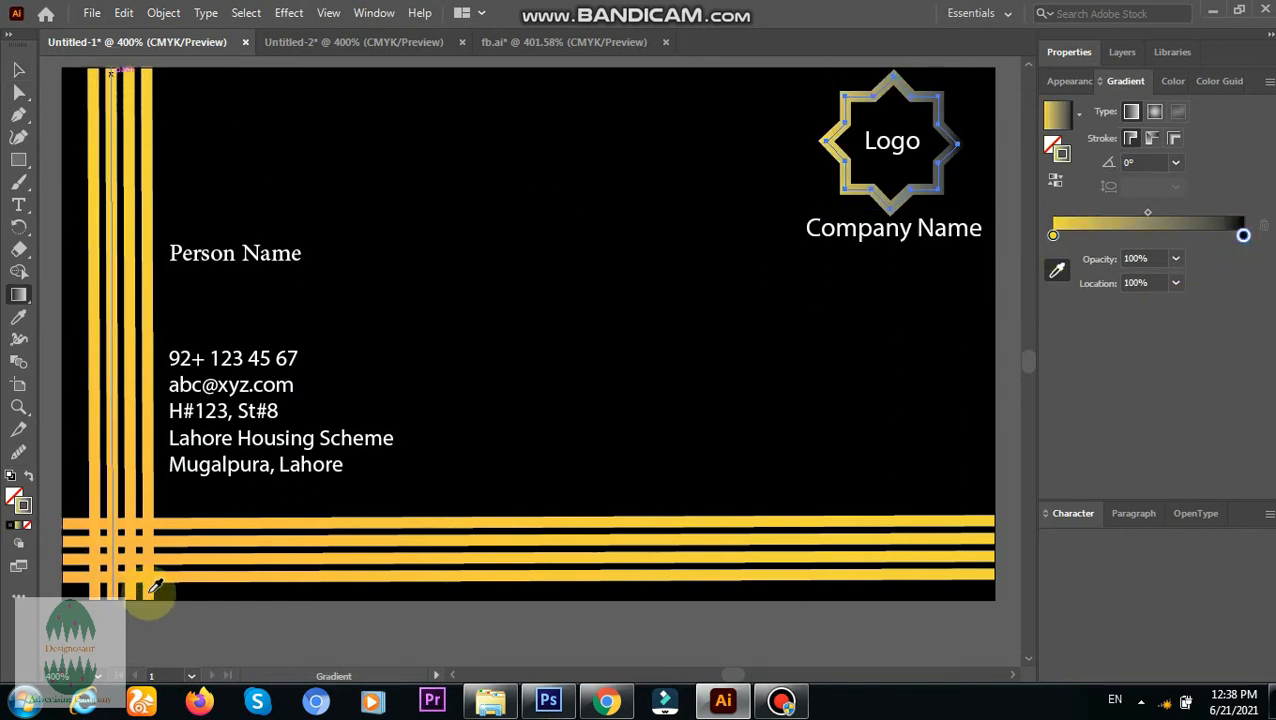
{"action": "left_click", "coordinate": [153, 593]}
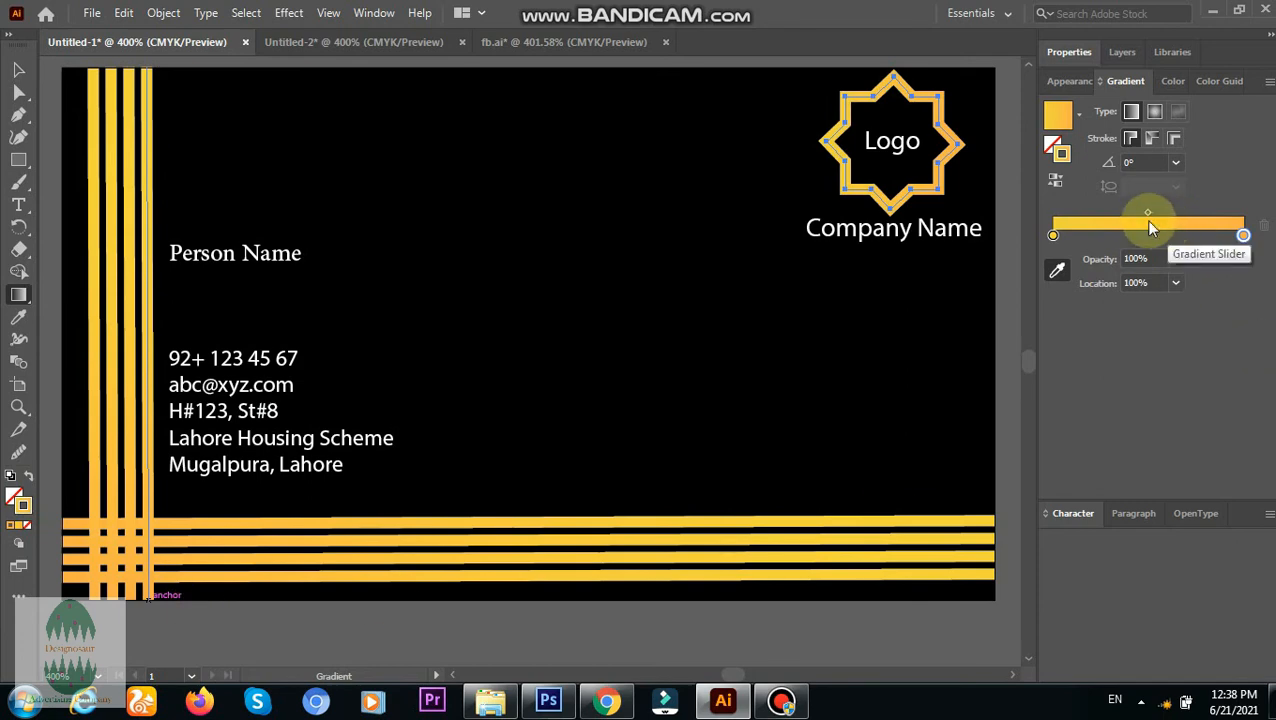
{"action": "left_click", "coordinate": [1174, 140]}
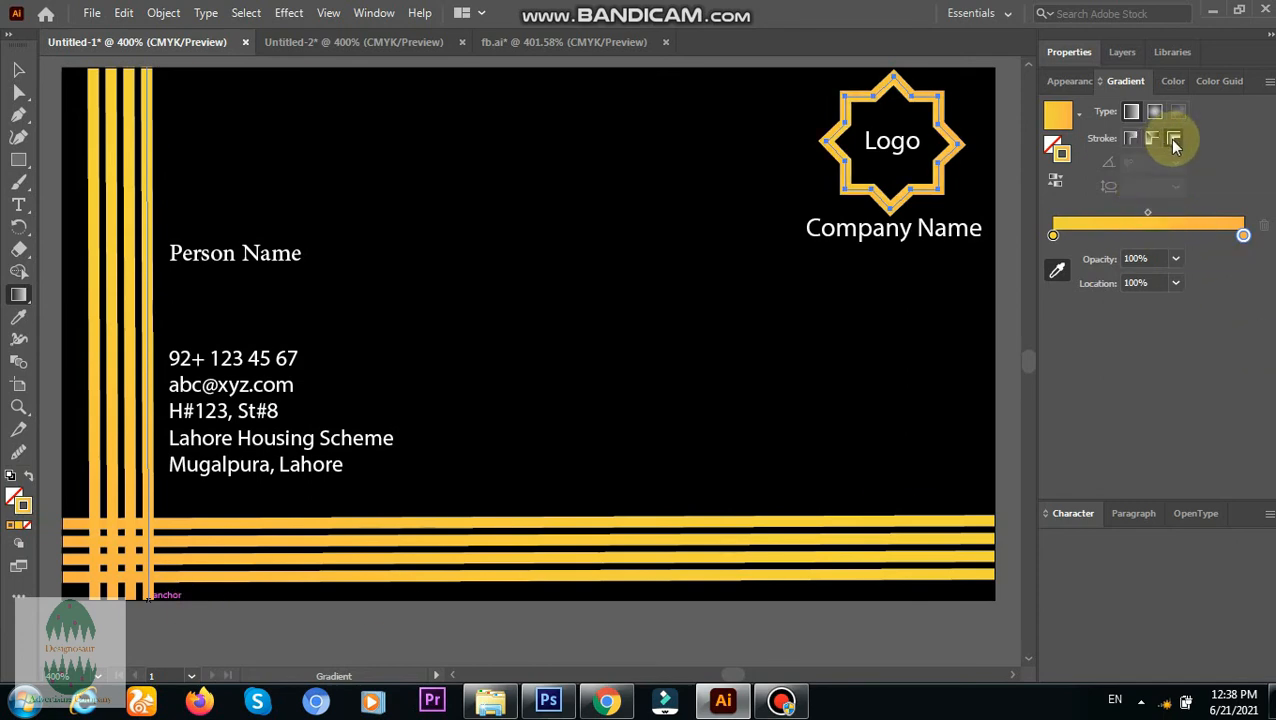
{"action": "left_click", "coordinate": [781, 700]}
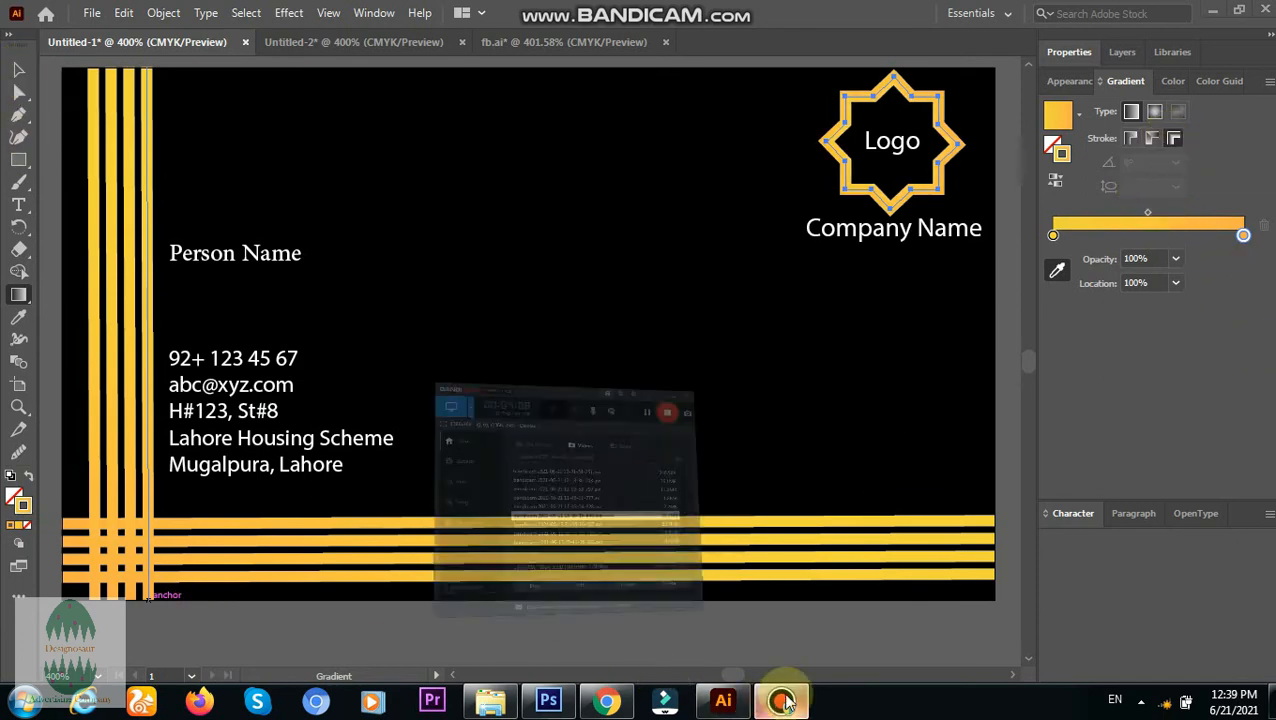
{"action": "left_click", "coordinate": [541, 13]}
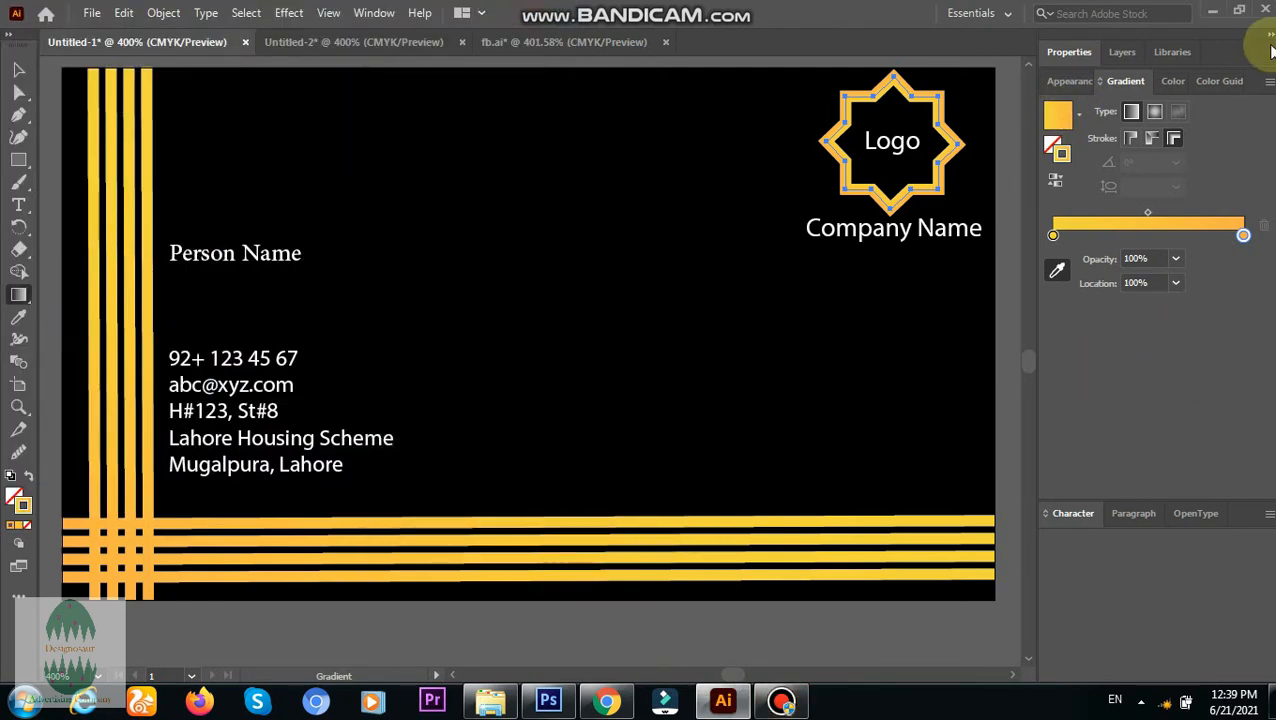
Step: Reduce the stroke weight of the gradient star outline to 2 pt
{"action": "left_click", "coordinate": [19, 70]}
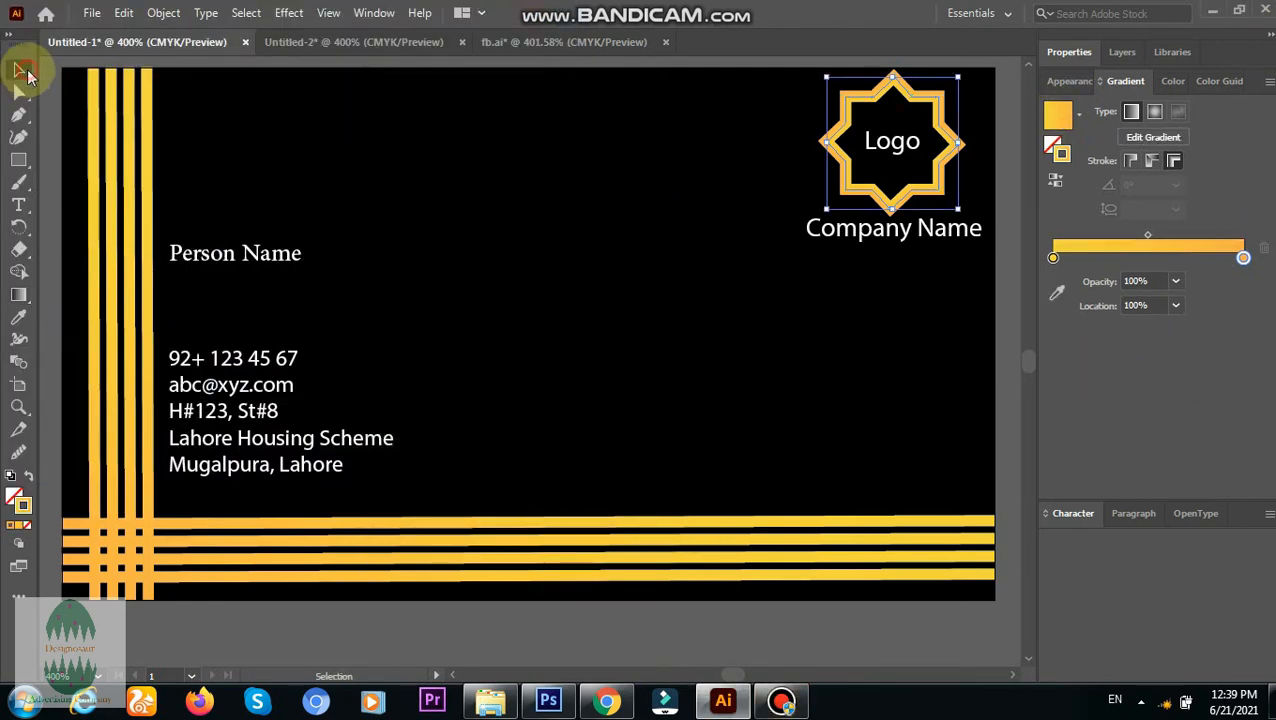
{"action": "left_click", "coordinate": [1016, 224]}
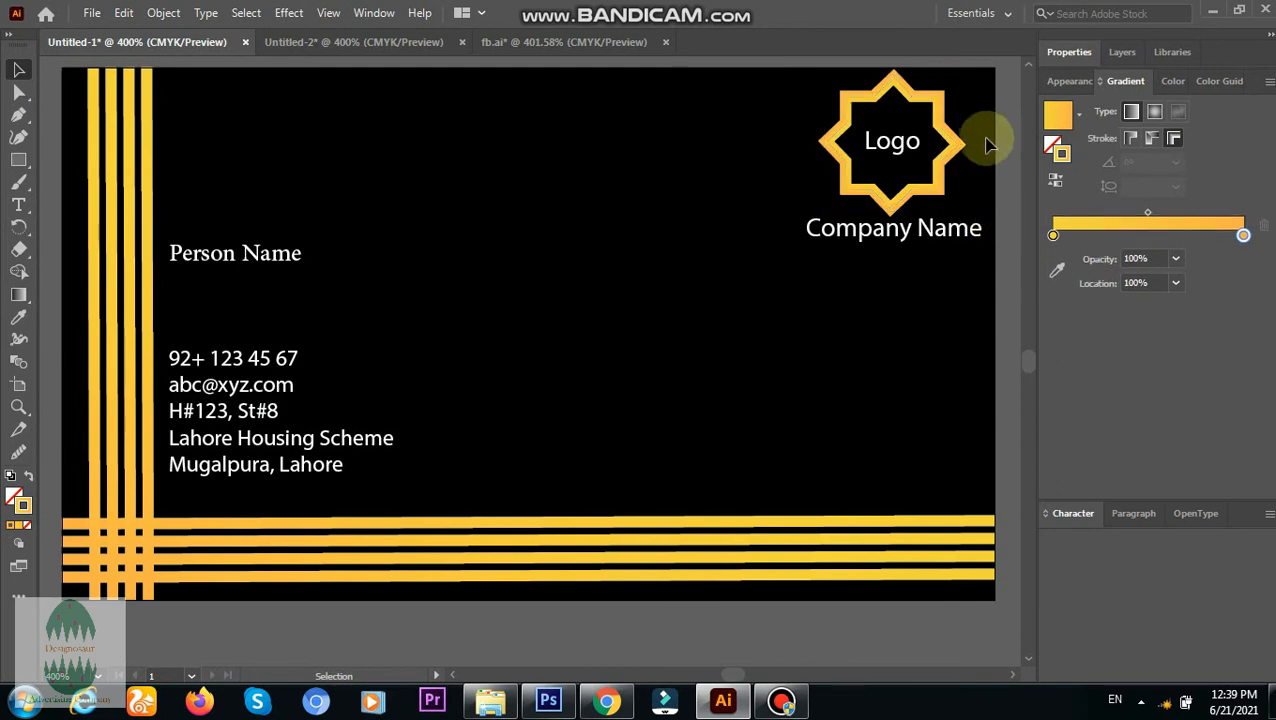
{"action": "left_click", "coordinate": [887, 90]}
{"action": "left_click", "coordinate": [1069, 52]}
{"action": "left_click", "coordinate": [1168, 287]}
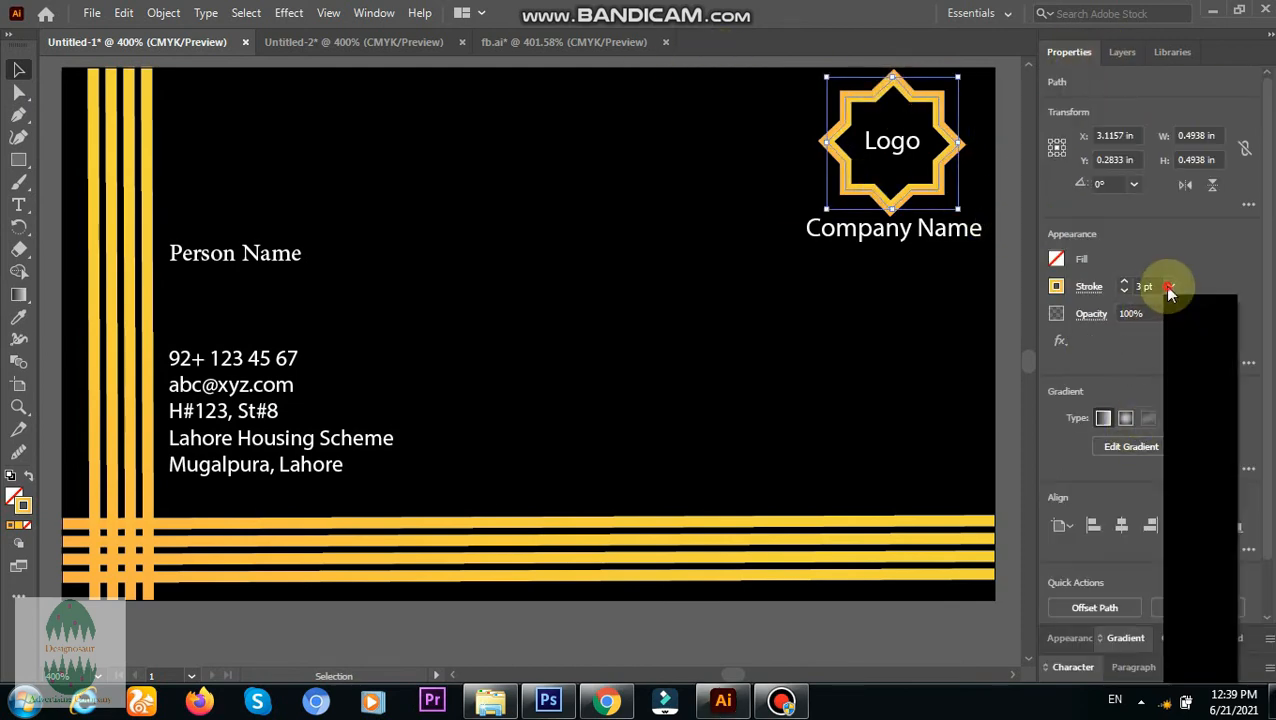
{"action": "left_click", "coordinate": [1196, 365]}
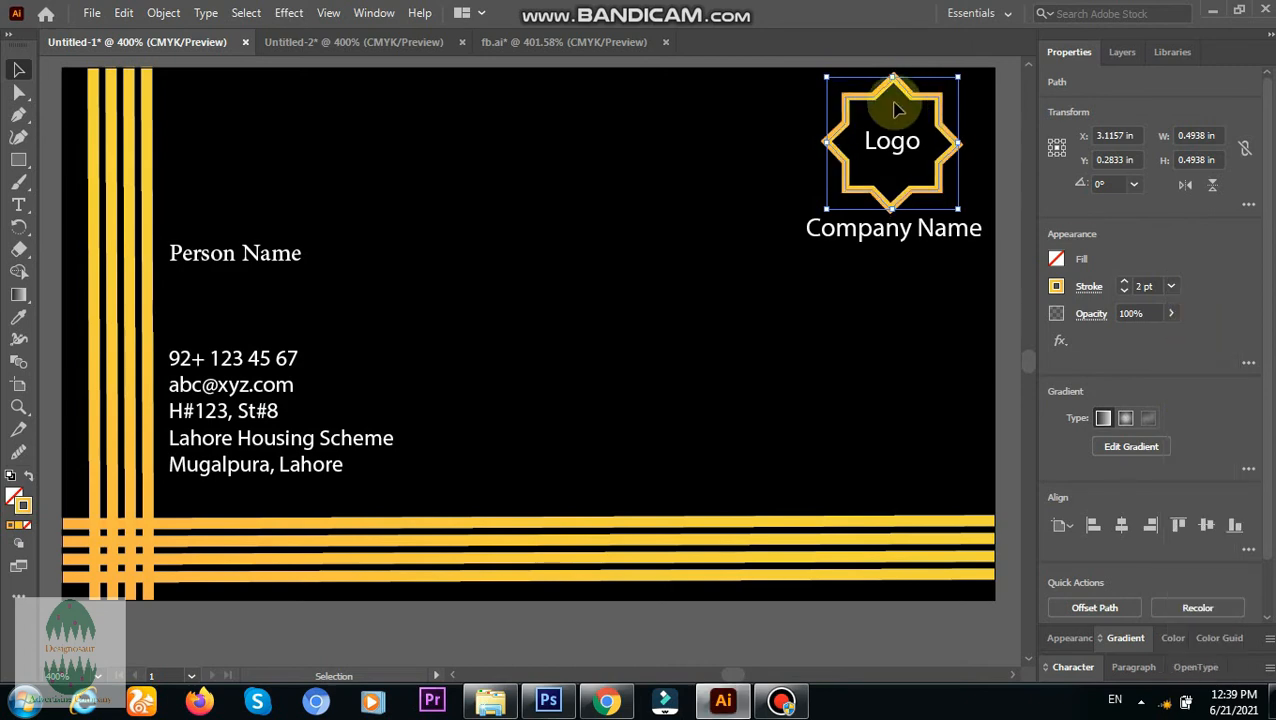
Step: Select the star, Logo text and Company Name together and nudge them slightly down from the card's upper edge
{"action": "left_click_drag", "start_coordinate": [806, 63], "coordinate": [977, 262]}
{"action": "key", "text": "Down"}
{"action": "key", "text": "Down"}
{"action": "key", "text": "Down"}
{"action": "key", "text": "Down"}
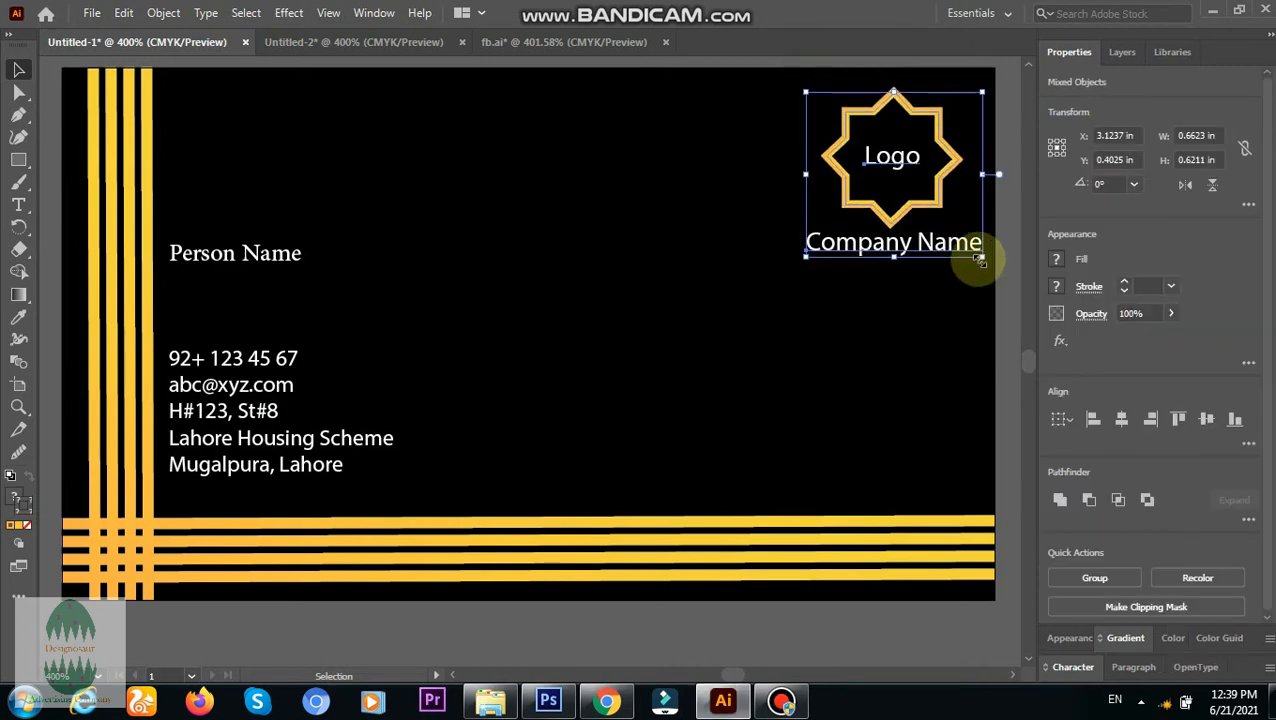
{"action": "key", "text": "Up"}
{"action": "left_click", "coordinate": [1008, 80]}
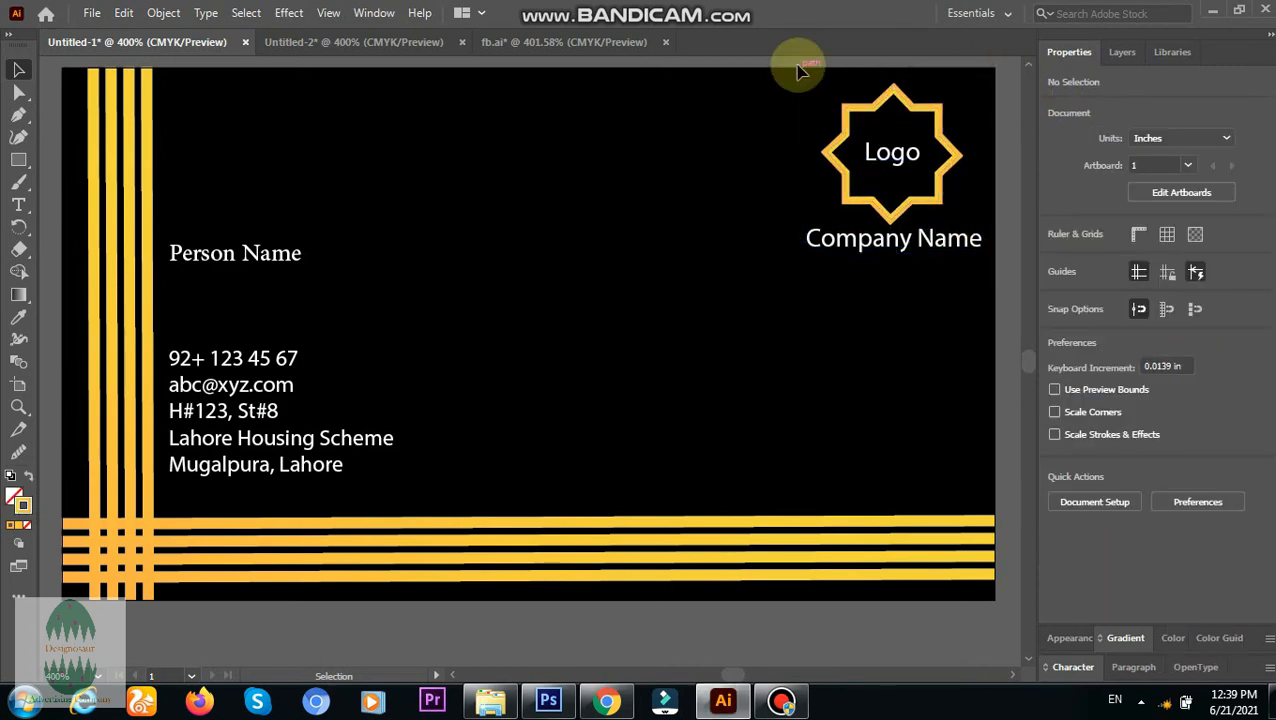
Step: Unlock the black background rectangle, select the whole card design and copy it into the Untitled-2 document
{"action": "key", "text": "F7"}
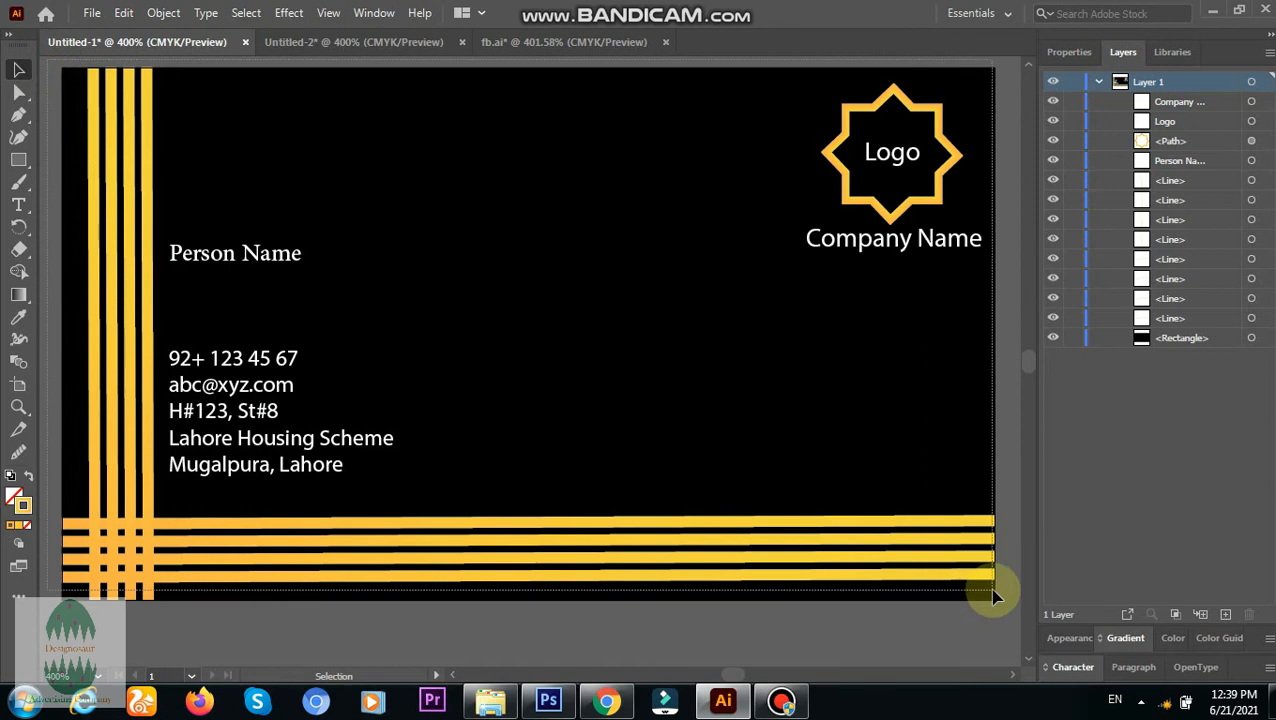
{"action": "key", "text": "ctrl+a"}
{"action": "left_click_drag", "start_coordinate": [444, 219], "coordinate": [462, 311]}
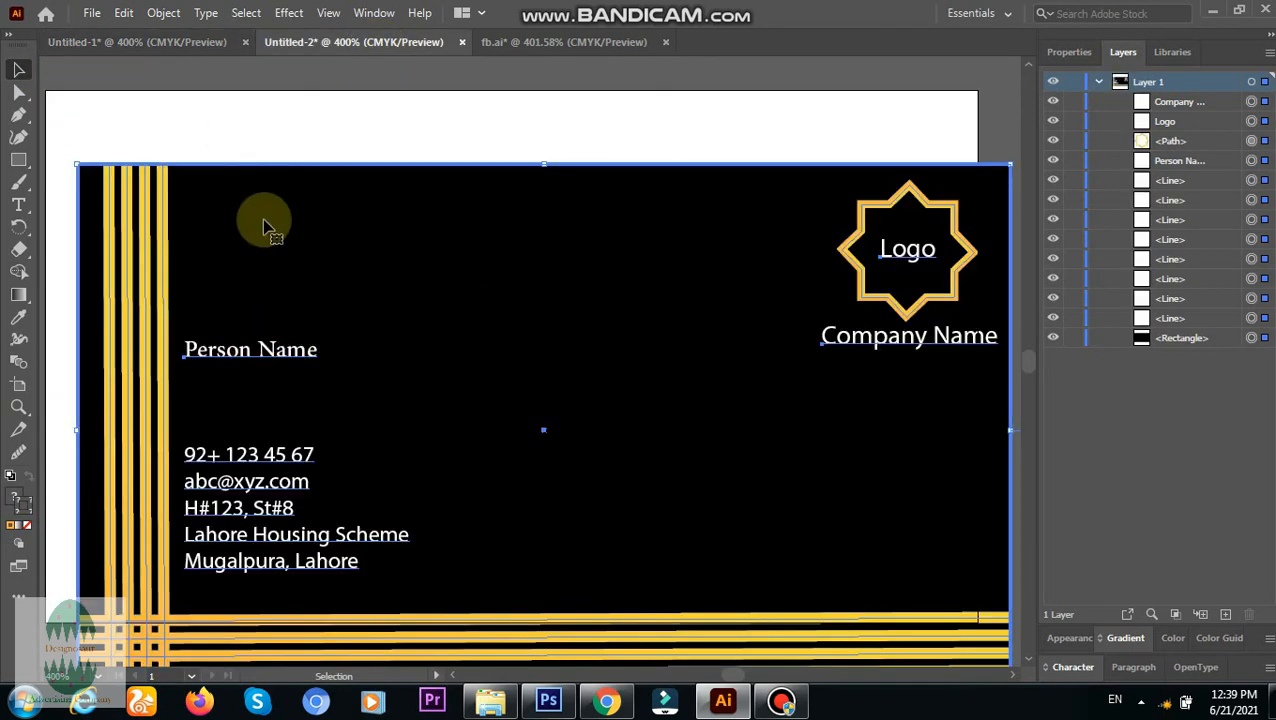
Step: Try to center all the copied objects horizontally and vertically, and undo both alignments
{"action": "left_click", "coordinate": [1069, 52]}
{"action": "left_click", "coordinate": [1121, 420]}
{"action": "left_click", "coordinate": [1206, 420]}
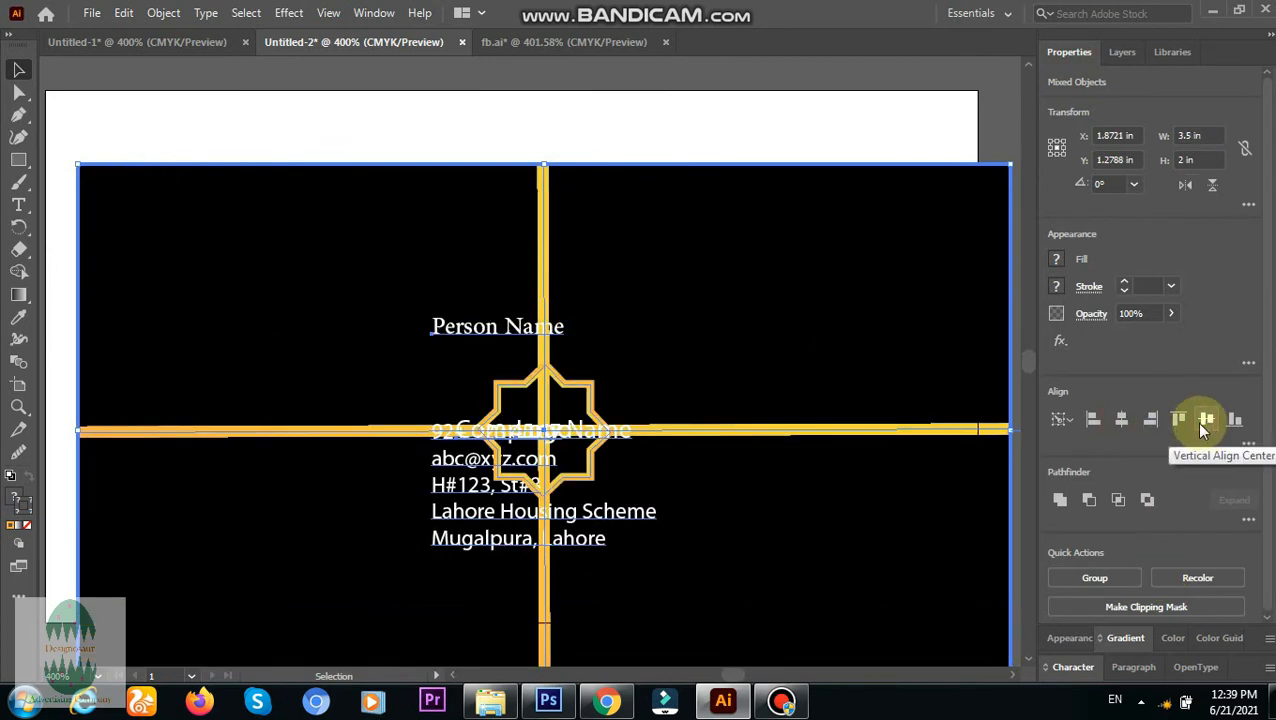
{"action": "key", "text": "ctrl+z"}
{"action": "key", "text": "ctrl+z"}
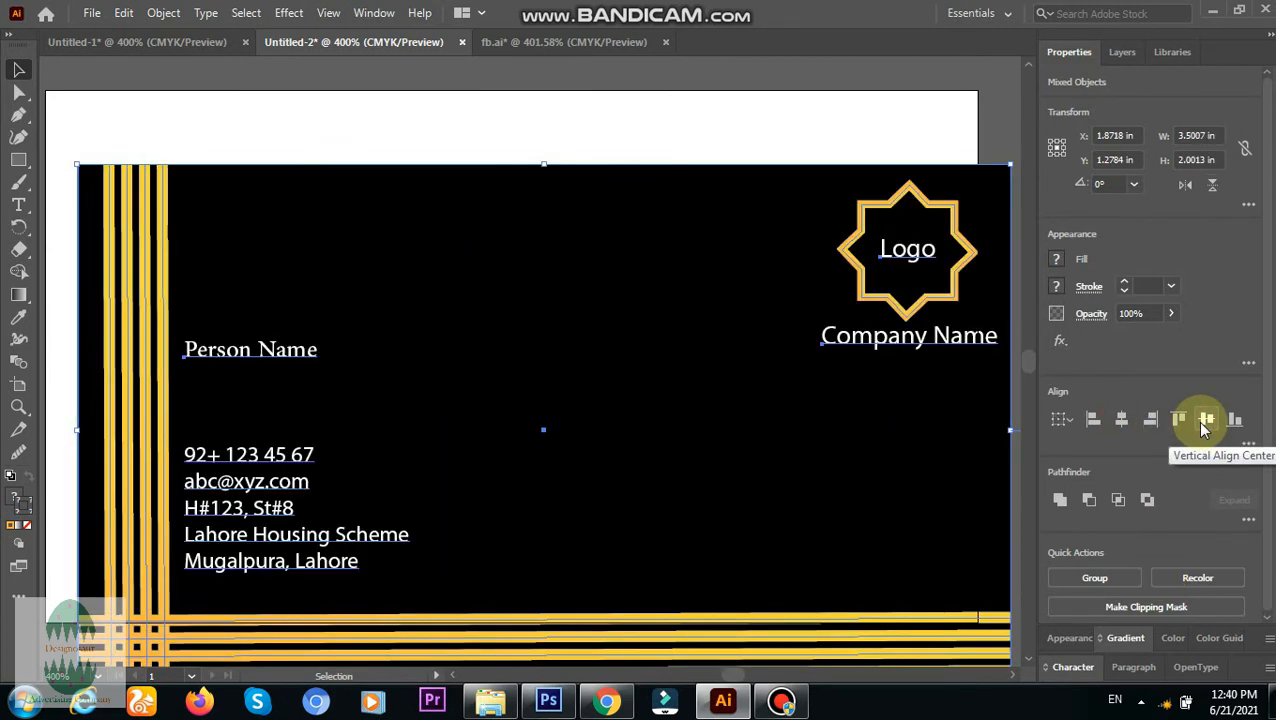
Step: Align only the black rectangle to the artboard's right edge and vertical center so it covers the artboard
{"action": "left_click", "coordinate": [590, 242]}
{"action": "left_click", "coordinate": [1150, 420]}
{"action": "left_click", "coordinate": [1206, 420]}
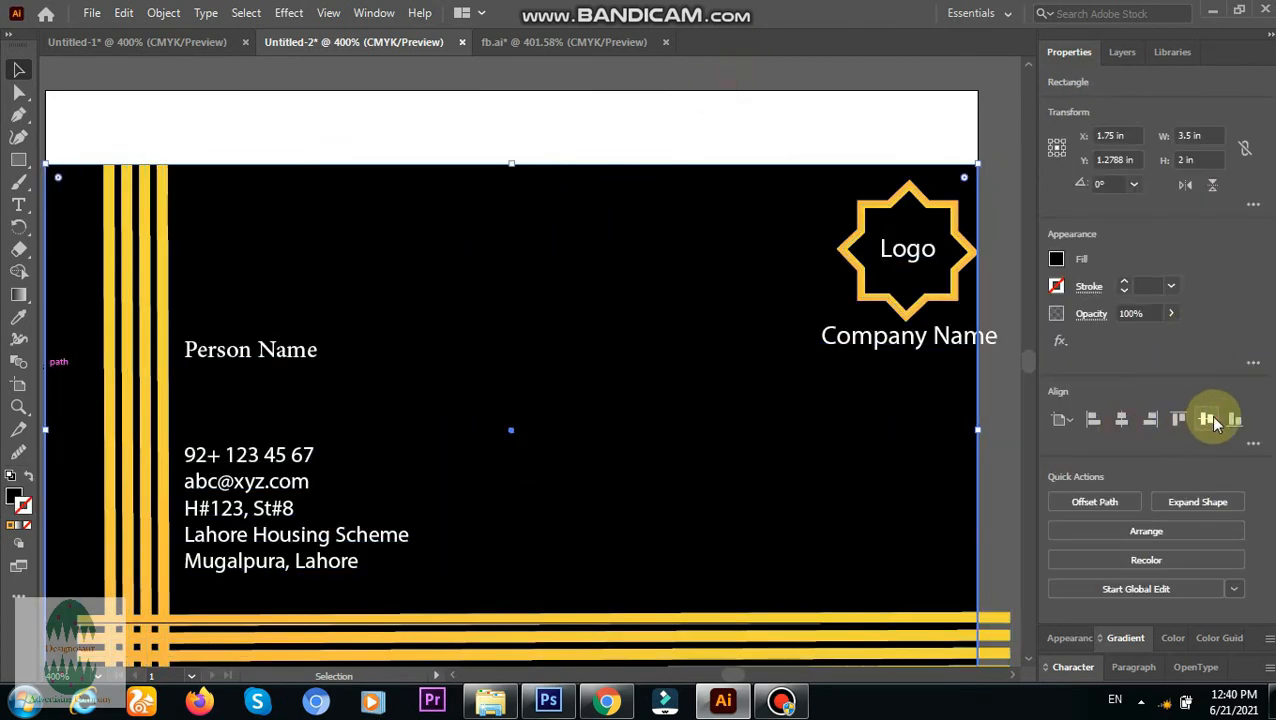
Step: Delete the Person Name and contact details text block, and lock the black background rectangle
{"action": "left_click", "coordinate": [240, 465]}
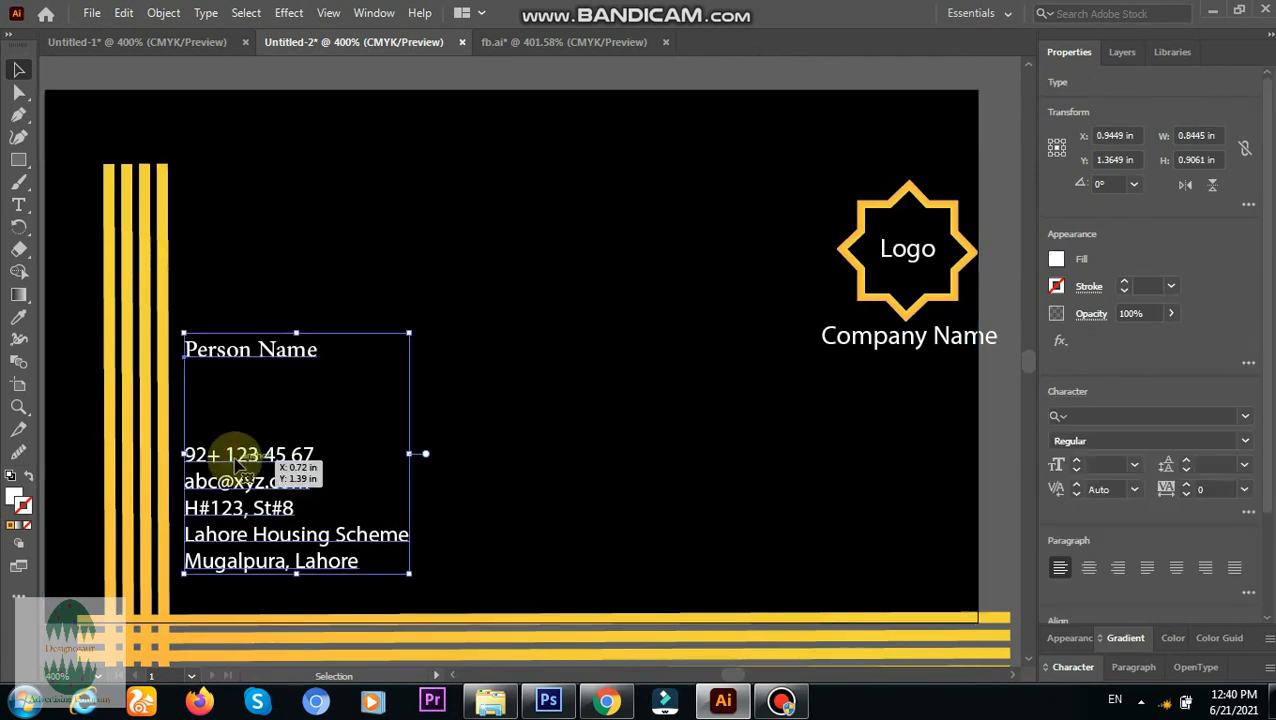
{"action": "key", "text": "Delete"}
{"action": "left_click_drag", "start_coordinate": [1028, 364], "coordinate": [1028, 365]}
{"action": "left_click", "coordinate": [1124, 52]}
{"action": "left_click", "coordinate": [1073, 318]}
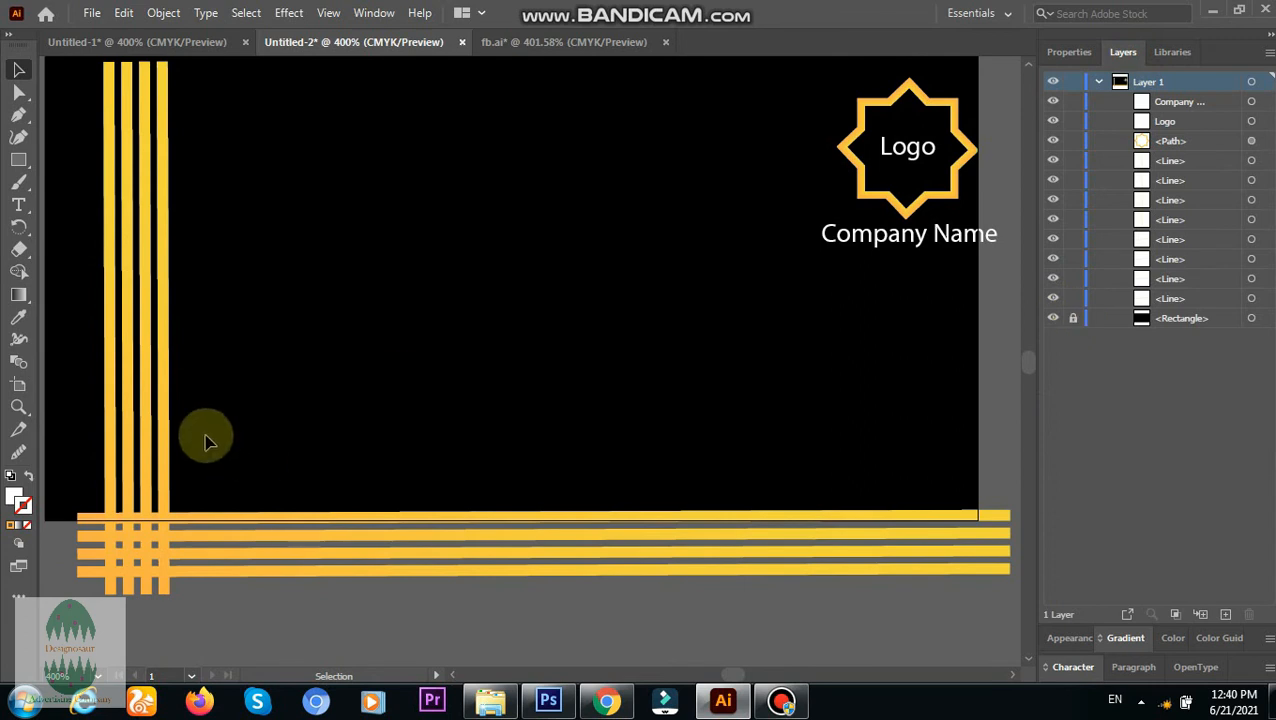
Step: Select all eight gradient lines and nudge them left and up until they fit the black card's edges
{"action": "left_click_drag", "start_coordinate": [198, 593], "coordinate": [96, 452]}
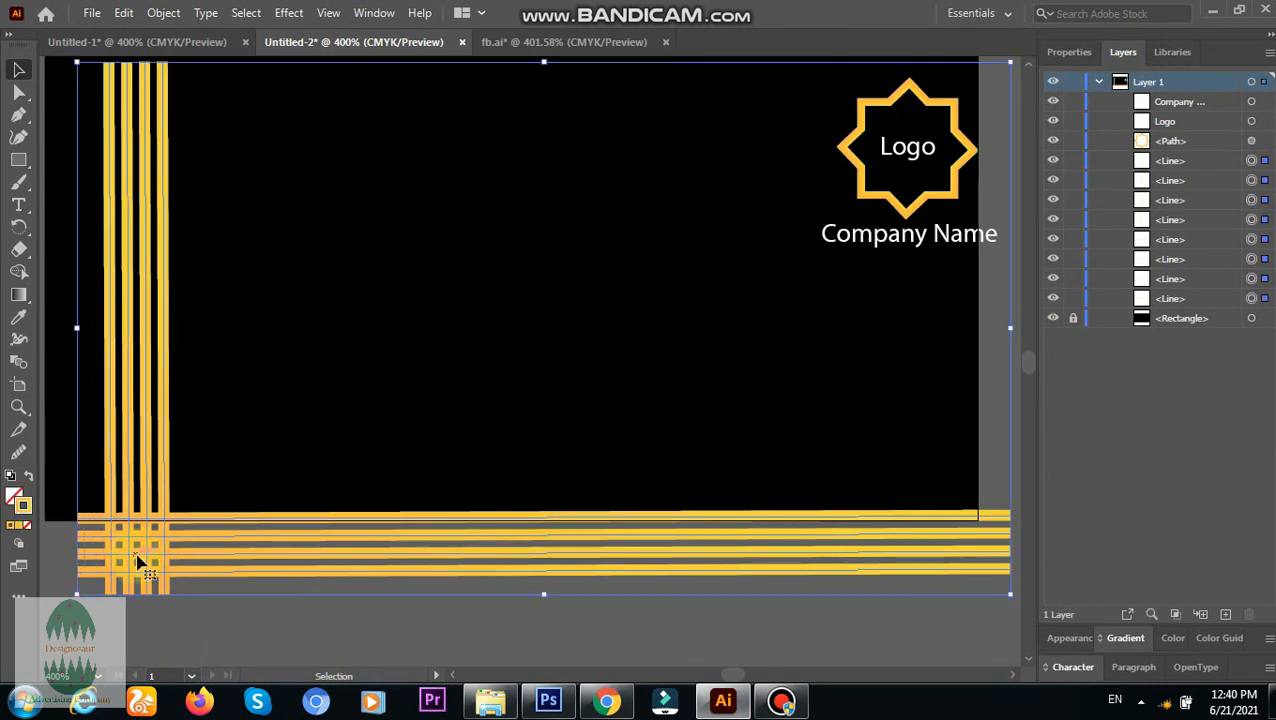
{"action": "key", "text": "Left"}
{"action": "key", "text": "Left"}
{"action": "key", "text": "Left"}
{"action": "key", "text": "Left"}
{"action": "key", "text": "Left"}
{"action": "key", "text": "Left"}
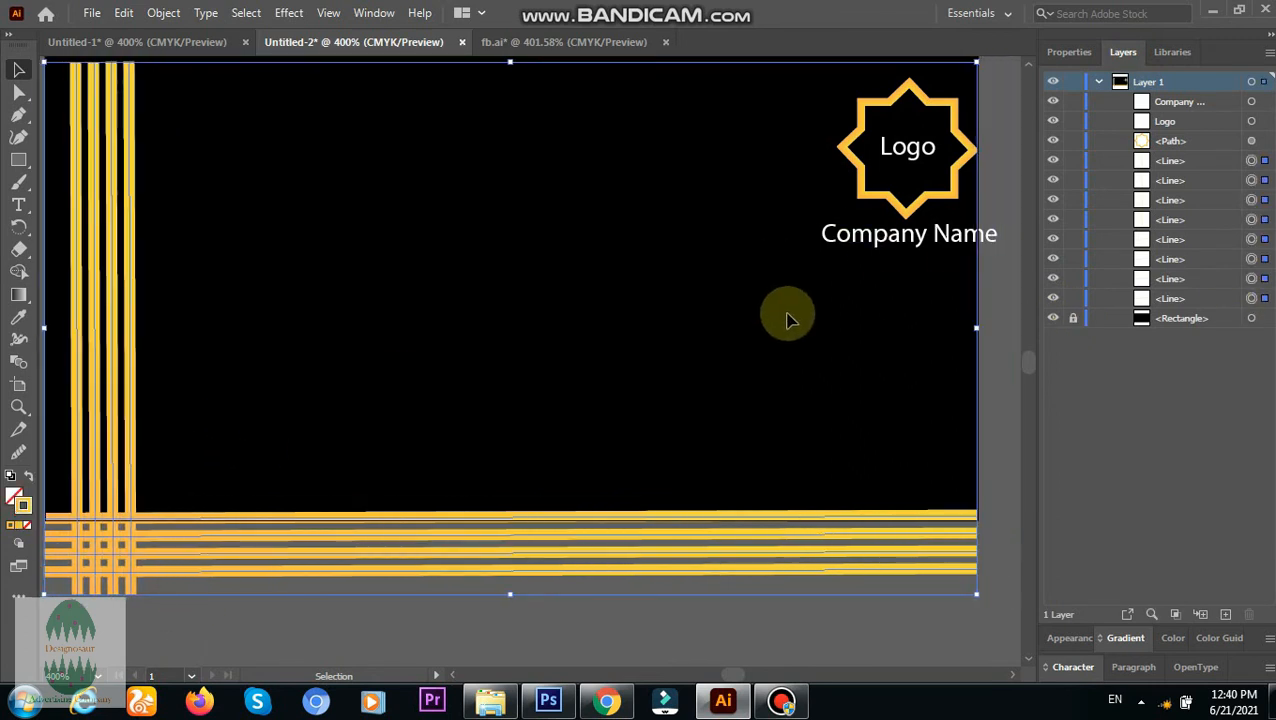
{"action": "key", "text": "Up"}
{"action": "key", "text": "Up"}
{"action": "key", "text": "Up"}
{"action": "key", "text": "Up"}
{"action": "key", "text": "Up"}
{"action": "key", "text": "Up"}
{"action": "key", "text": "Up"}
{"action": "key", "text": "Up"}
{"action": "key", "text": "Up"}
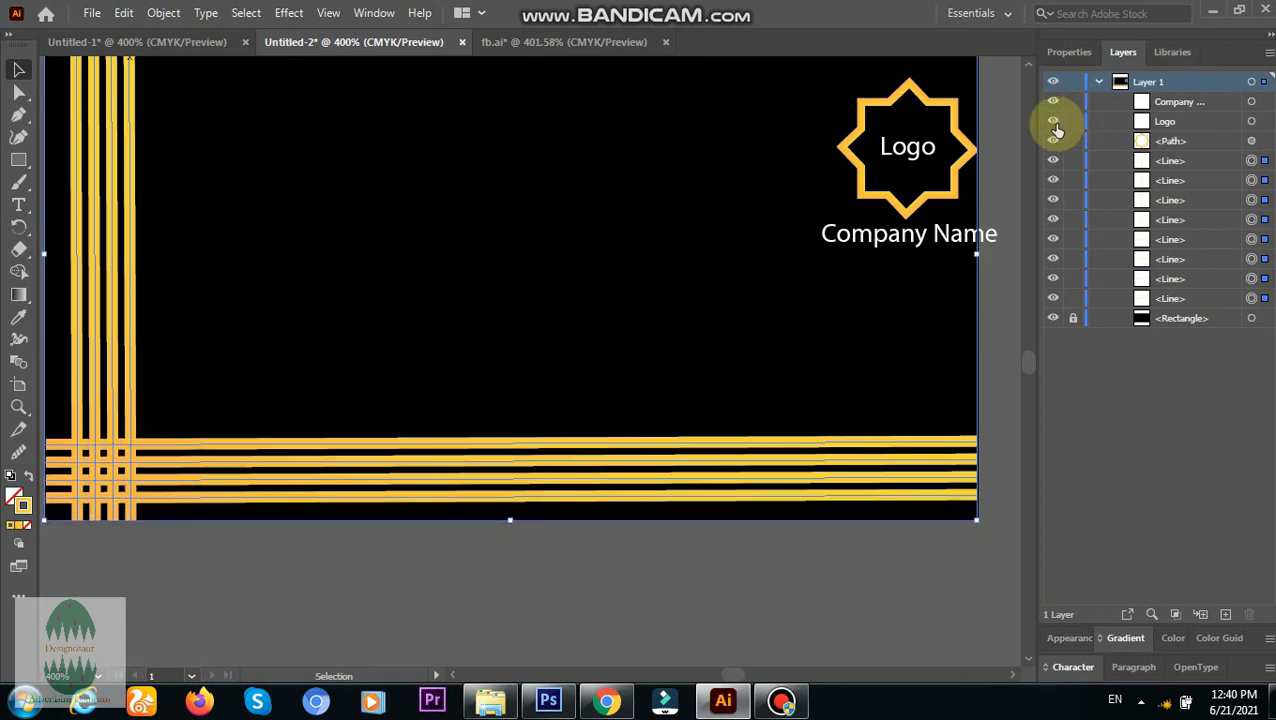
Step: Move the star, Logo text and Company Name together to the middle of the card and enlarge them
{"action": "scroll", "coordinate": [1003, 137], "scroll_direction": "up", "scroll_amount": 5}
{"action": "scroll", "coordinate": [1022, 658], "scroll_direction": "down", "scroll_amount": 7}
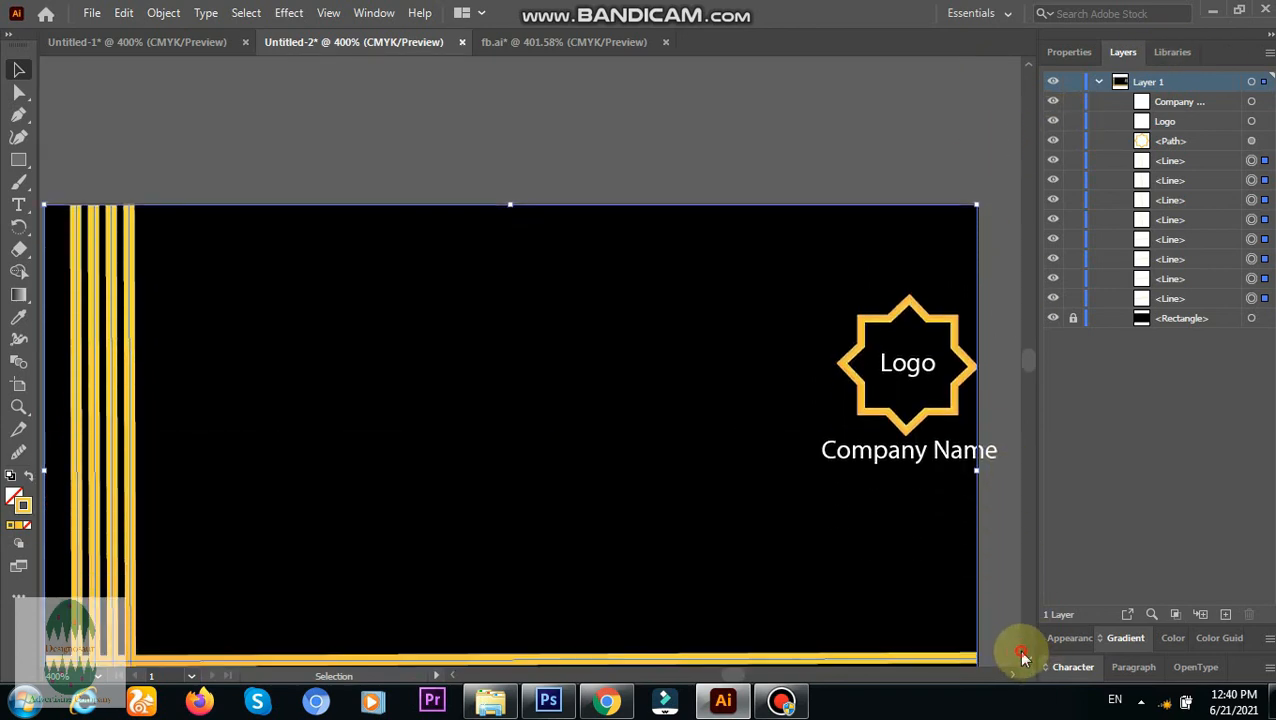
{"action": "scroll", "coordinate": [1028, 66], "scroll_direction": "up", "scroll_amount": 3}
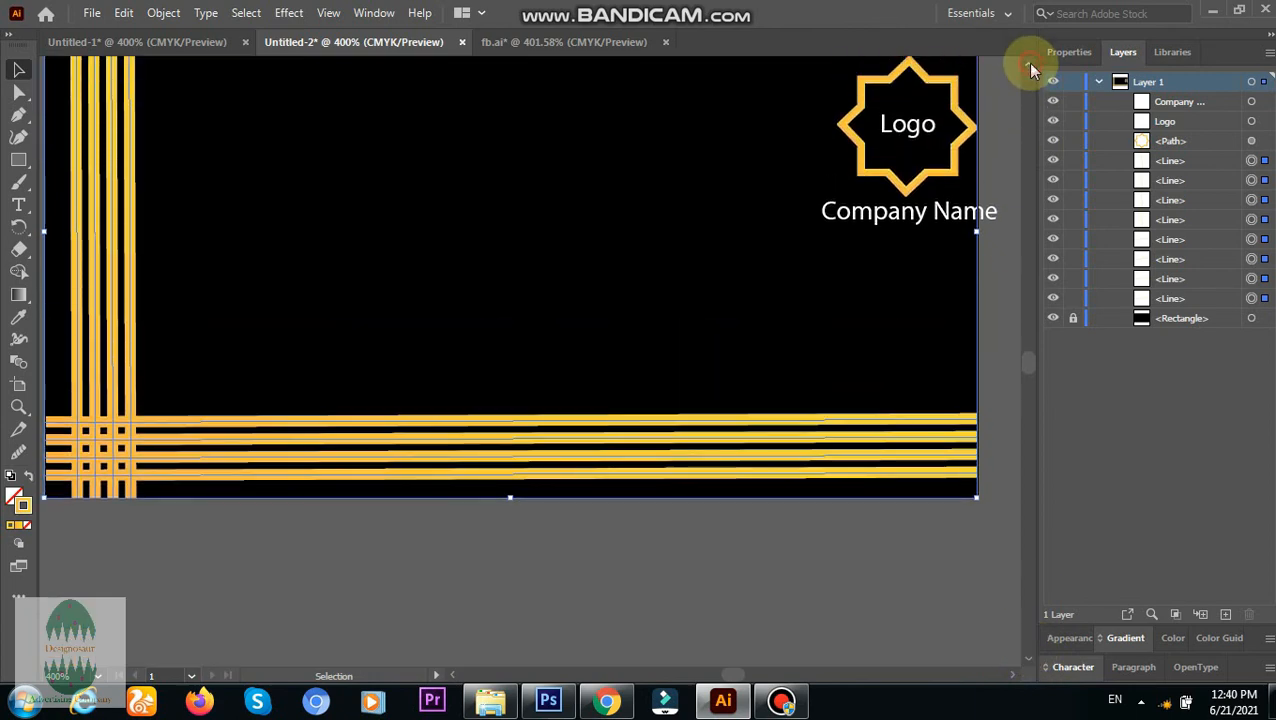
{"action": "left_click", "coordinate": [1004, 110]}
{"action": "left_click_drag", "start_coordinate": [990, 104], "coordinate": [823, 279]}
{"action": "left_click_drag", "start_coordinate": [864, 198], "coordinate": [512, 225]}
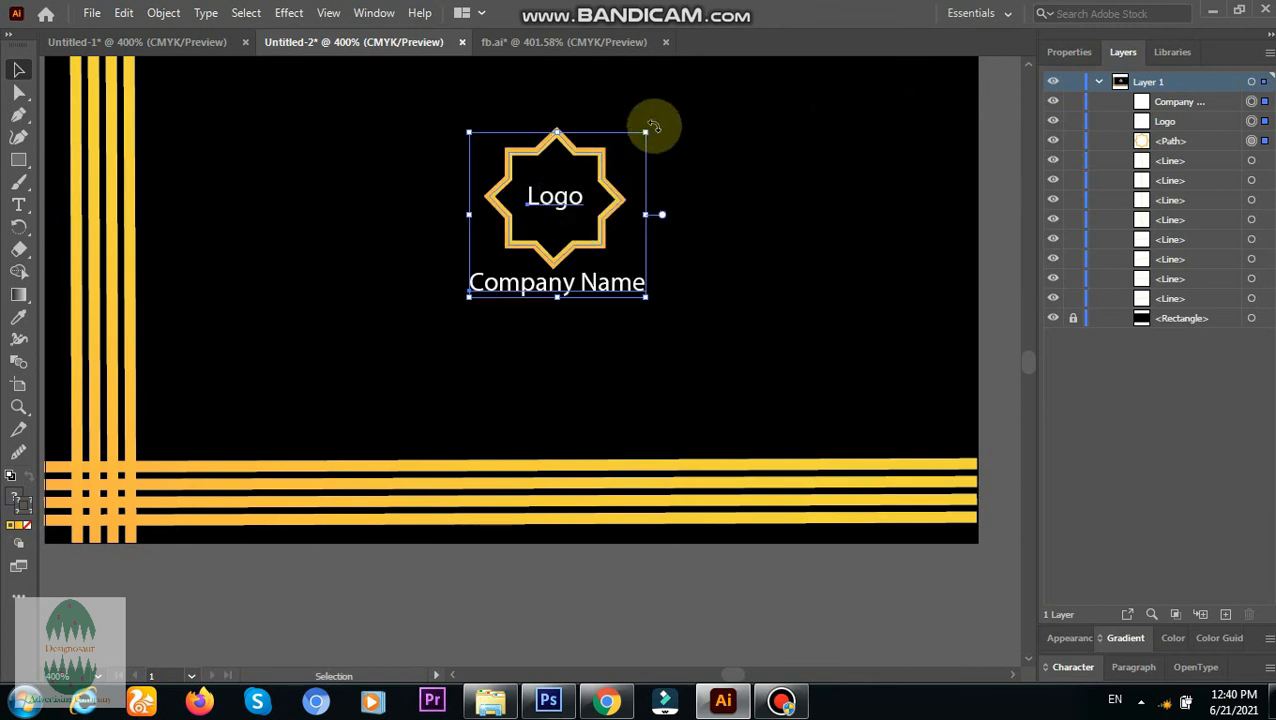
{"action": "left_click_drag", "start_coordinate": [648, 132], "coordinate": [692, 92]}
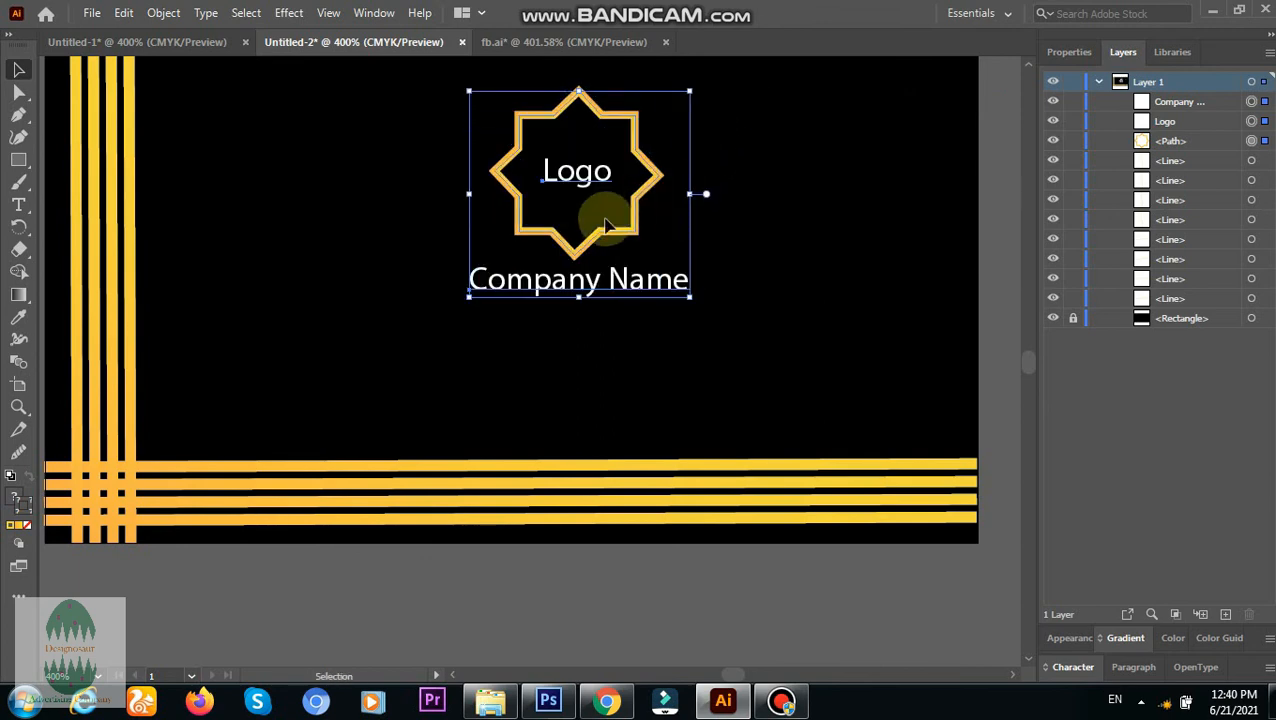
Step: Nudge the enlarged star, Logo text and Company Name left and down to center them on the card, and deselect them
{"action": "key", "text": "Left"}
{"action": "key", "text": "Left"}
{"action": "key", "text": "Left"}
{"action": "key", "text": "Left"}
{"action": "key", "text": "Left"}
{"action": "key", "text": "Left"}
{"action": "key", "text": "Left"}
{"action": "key", "text": "Left"}
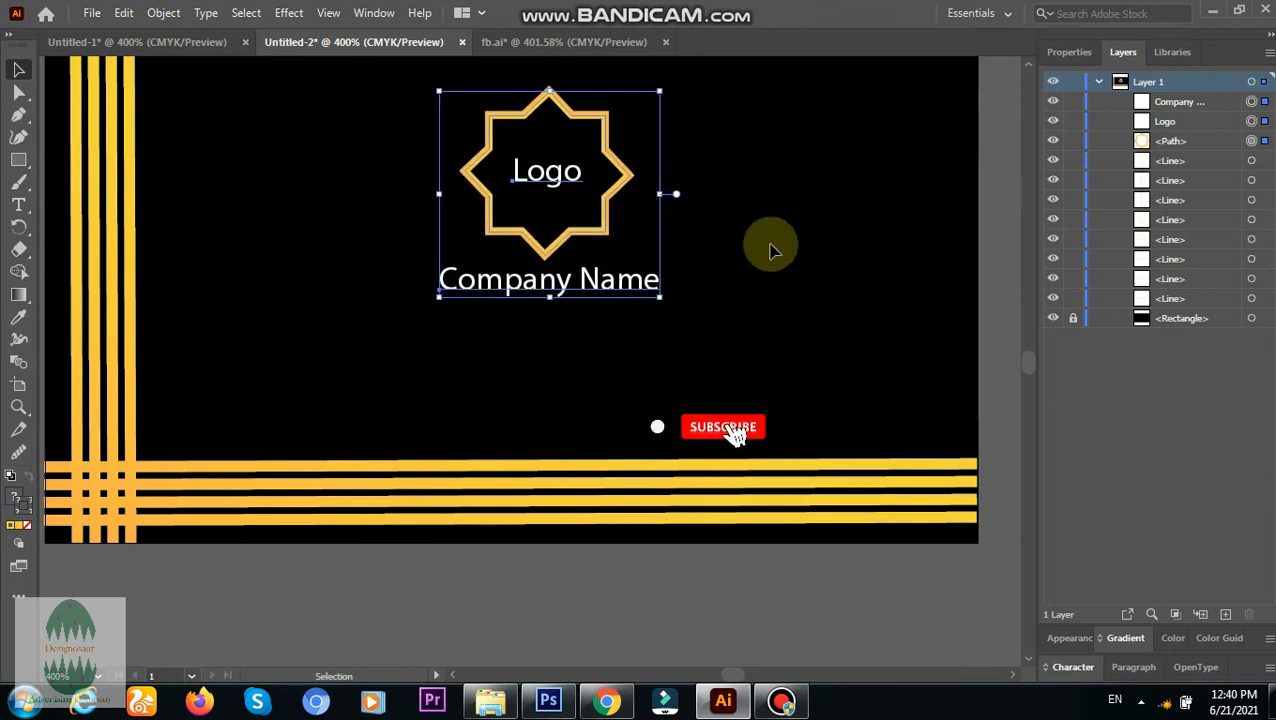
{"action": "key", "text": "Down"}
{"action": "key", "text": "Down"}
{"action": "key", "text": "Down"}
{"action": "key", "text": "Down"}
{"action": "key", "text": "Down"}
{"action": "key", "text": "Down"}
{"action": "key", "text": "Down"}
{"action": "key", "text": "Left"}
{"action": "key", "text": "Left"}
{"action": "key", "text": "Left"}
{"action": "key", "text": "Left"}
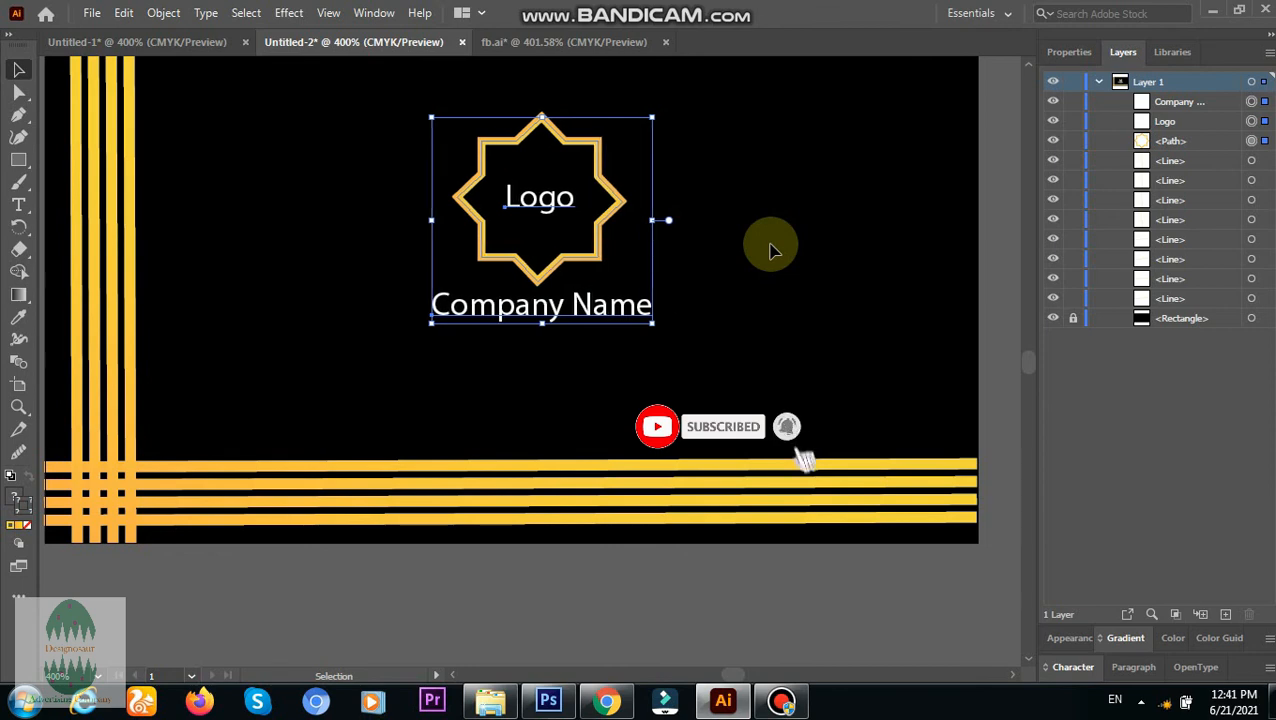
{"action": "key", "text": "Left"}
{"action": "key", "text": "Left"}
{"action": "key", "text": "Left"}
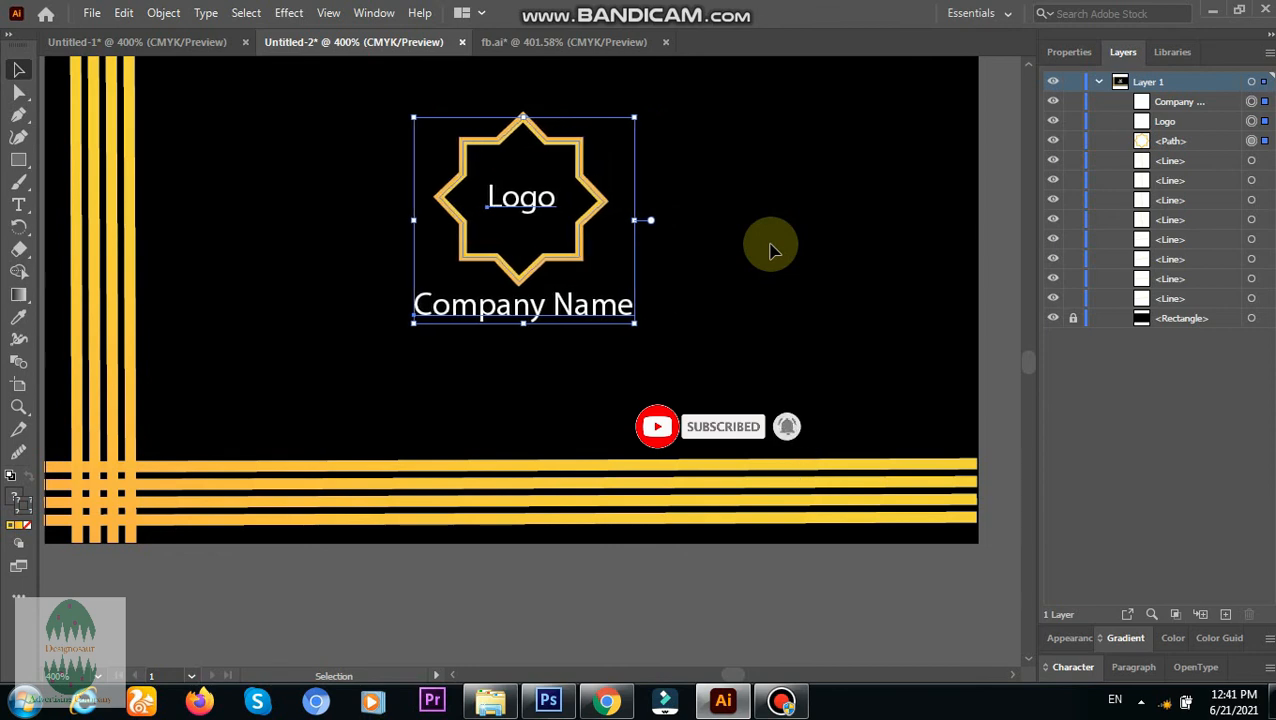
{"action": "left_click", "coordinate": [1027, 62]}
{"action": "left_click", "coordinate": [1027, 62]}
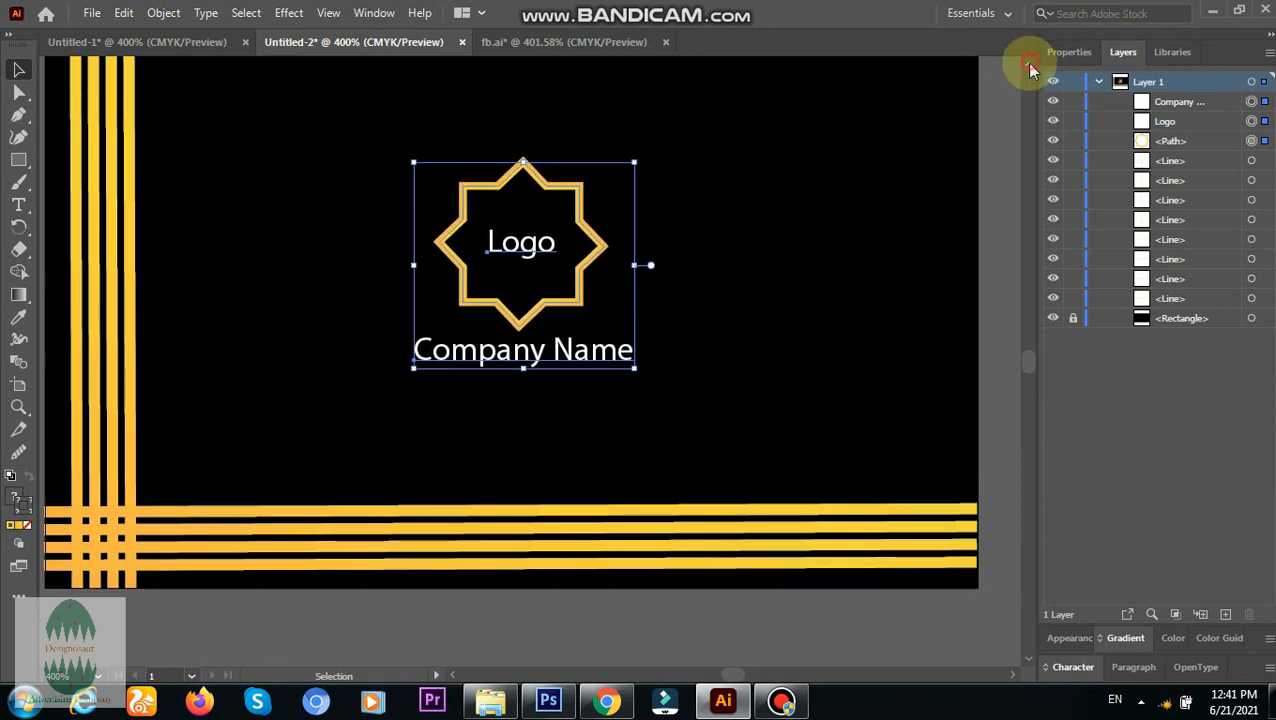
{"action": "left_click", "coordinate": [1027, 62]}
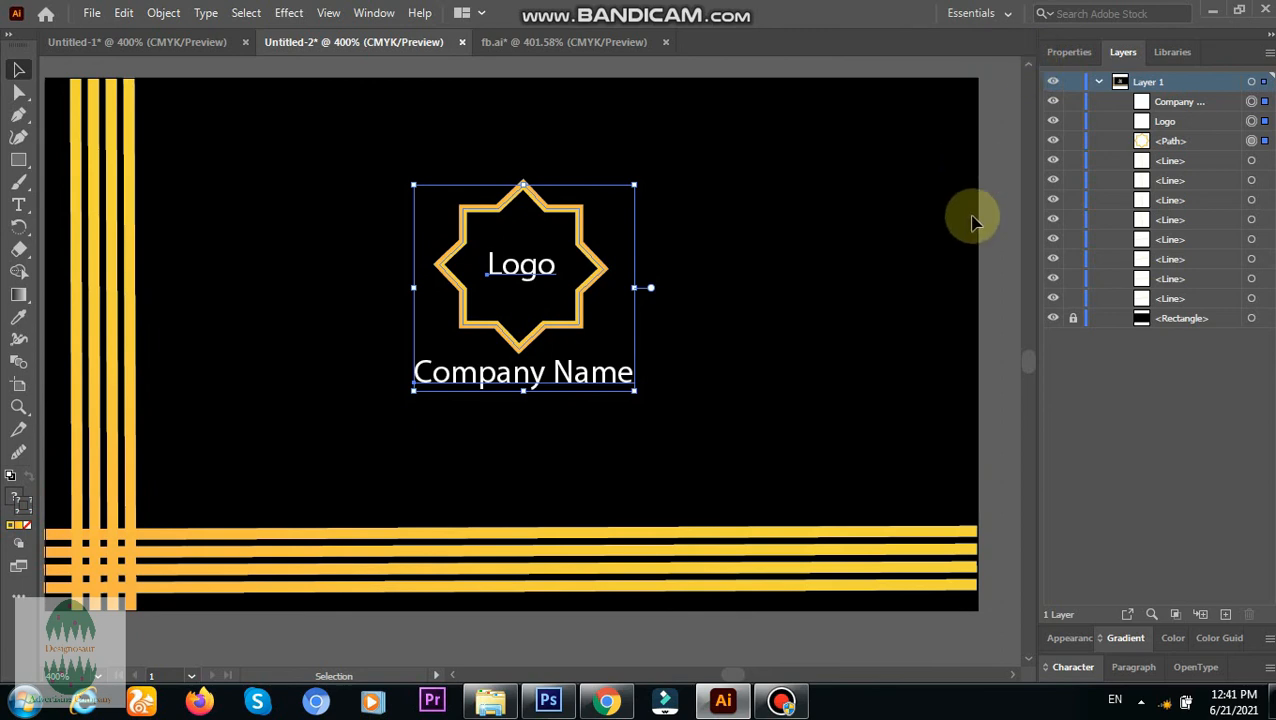
{"action": "key", "text": "Down"}
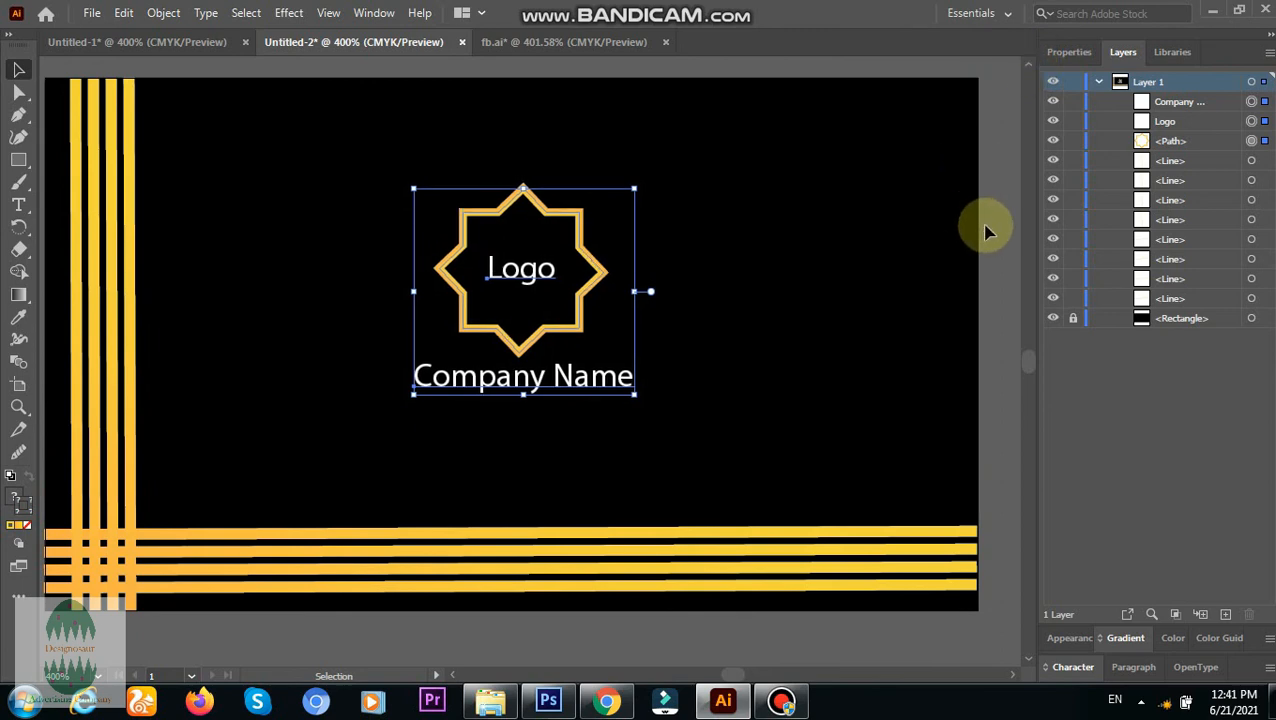
{"action": "left_click", "coordinate": [985, 232]}
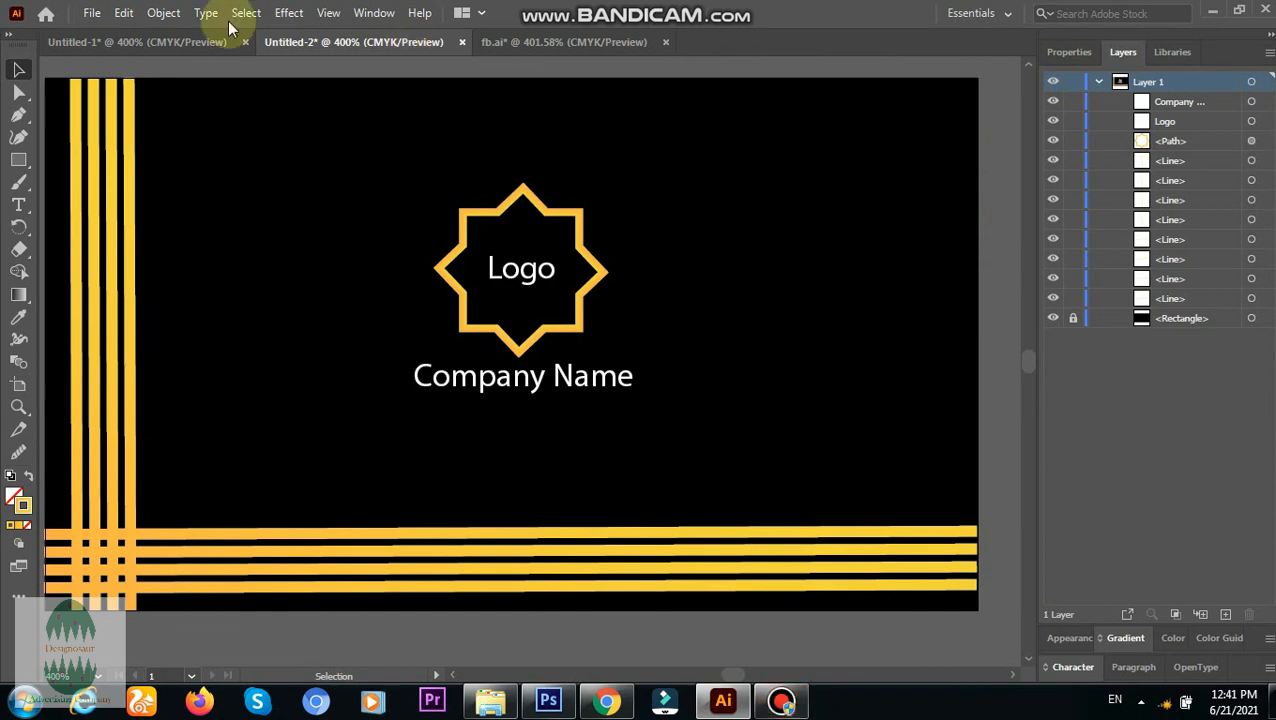
{"action": "left_click", "coordinate": [175, 41]}
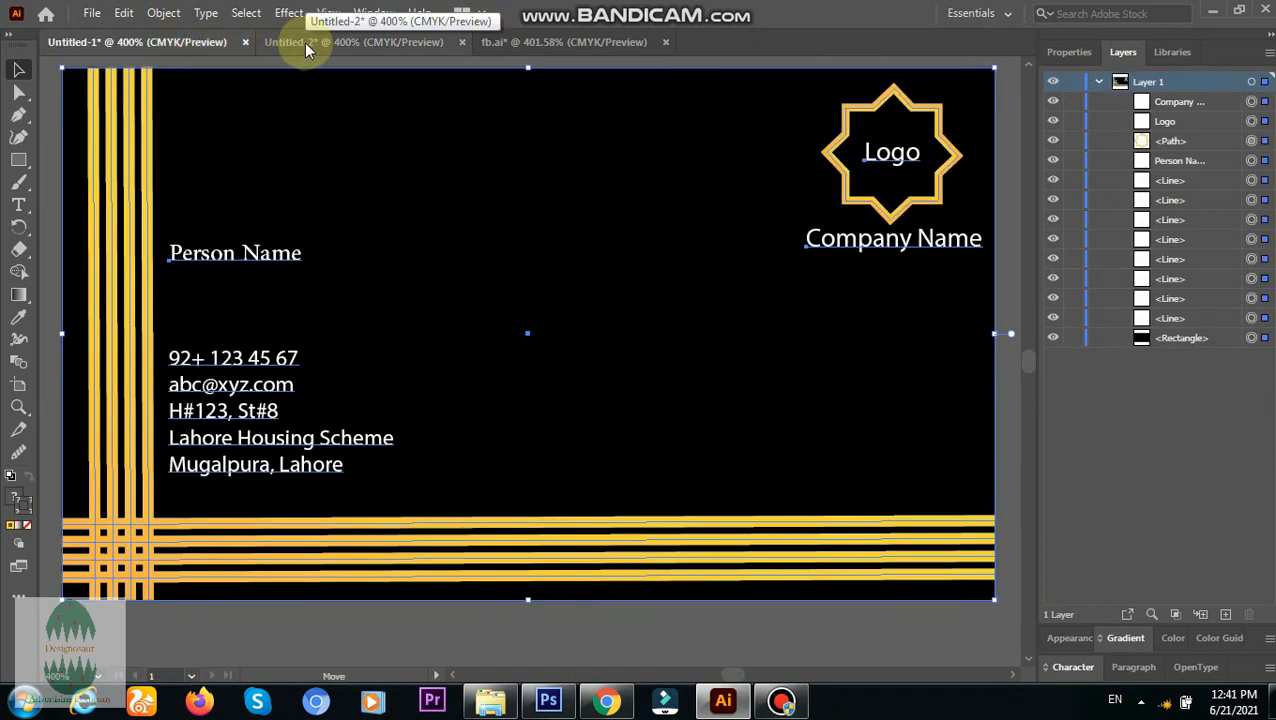
{"action": "left_click", "coordinate": [304, 42]}
{"action": "mouse_move", "coordinate": [705, 706]}
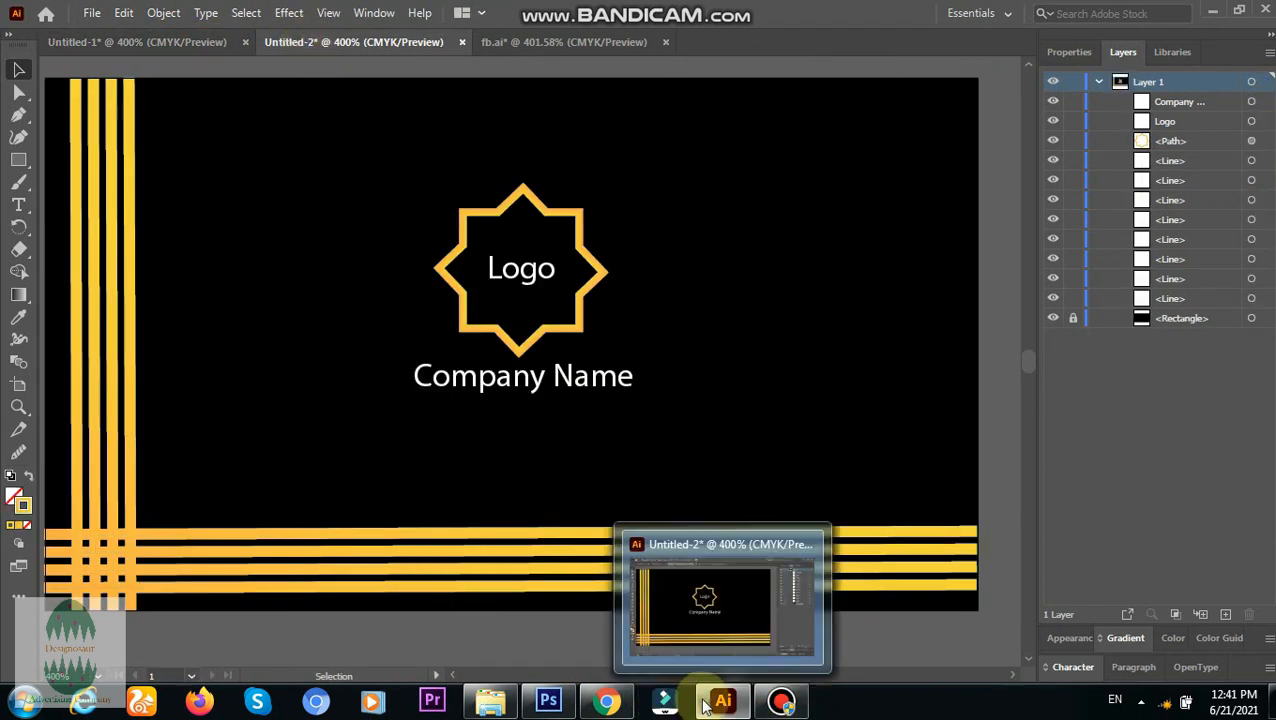
{"action": "left_click", "coordinate": [781, 701]}
{"action": "left_click", "coordinate": [503, 64]}
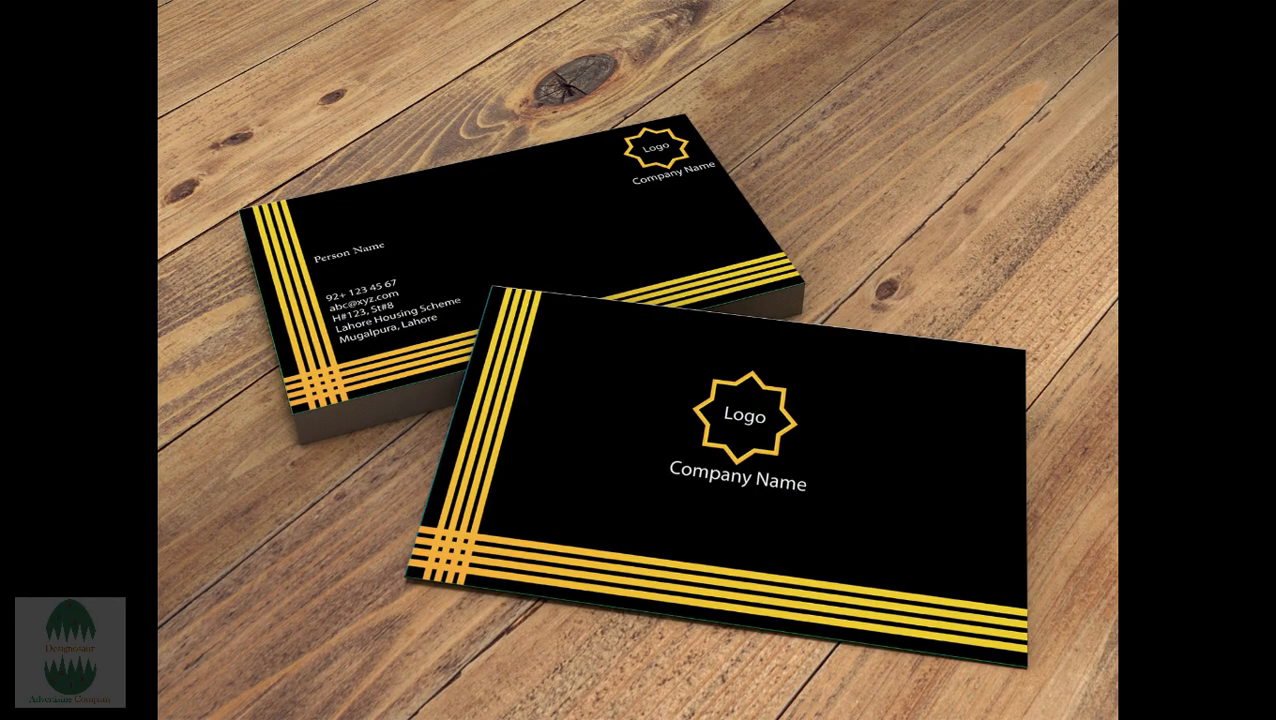